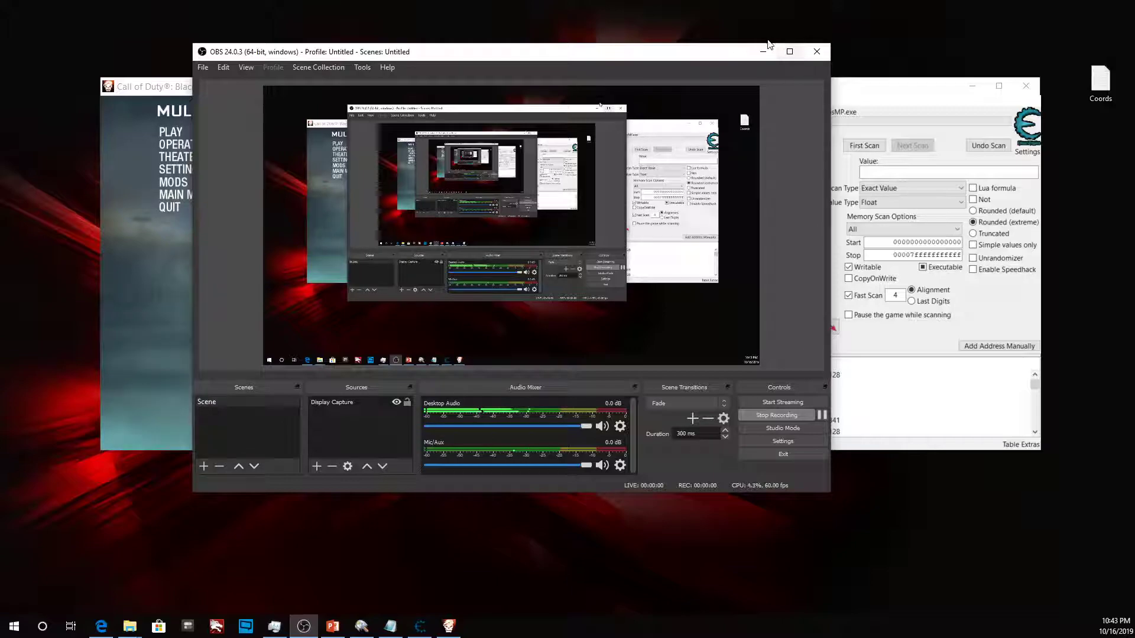
Step: Minimize OBS Studio to reveal the Black Ops and Cheat Engine windows
{"action": "left_click", "coordinate": [763, 51]}
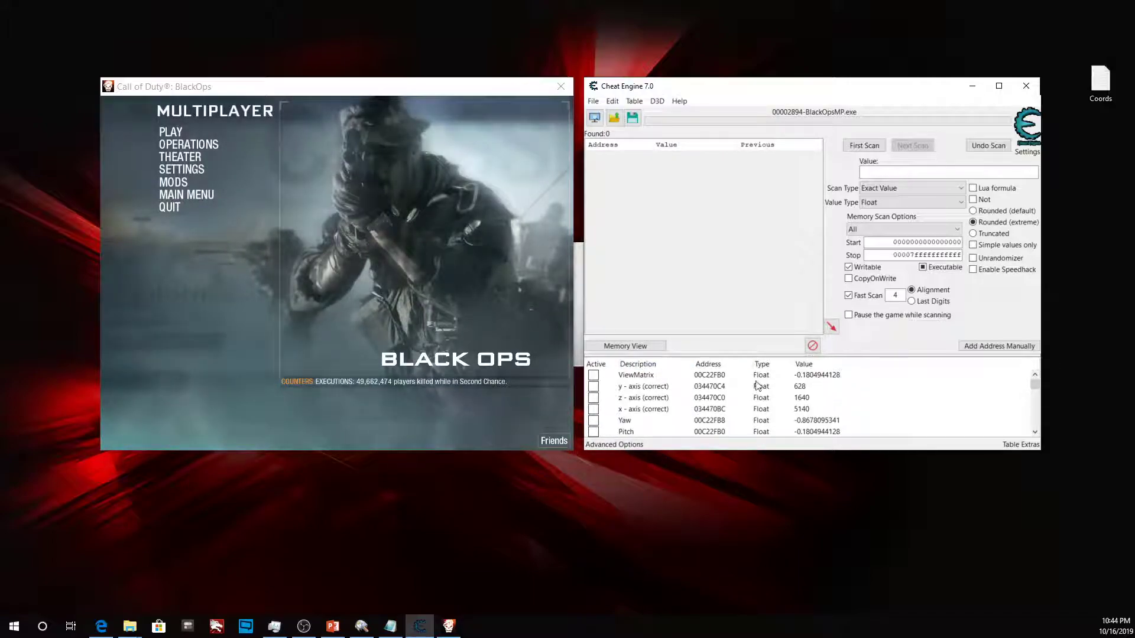
{"action": "scroll", "coordinate": [681, 402], "scroll_direction": "down", "scroll_amount": 3}
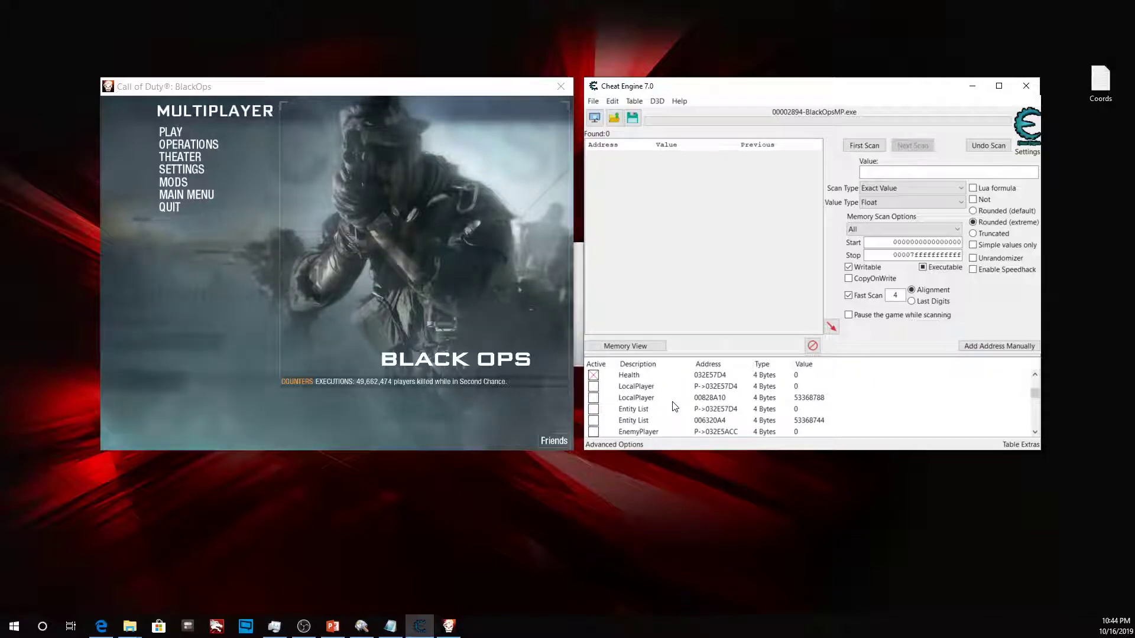
{"action": "scroll", "coordinate": [673, 406], "scroll_direction": "up", "scroll_amount": 3}
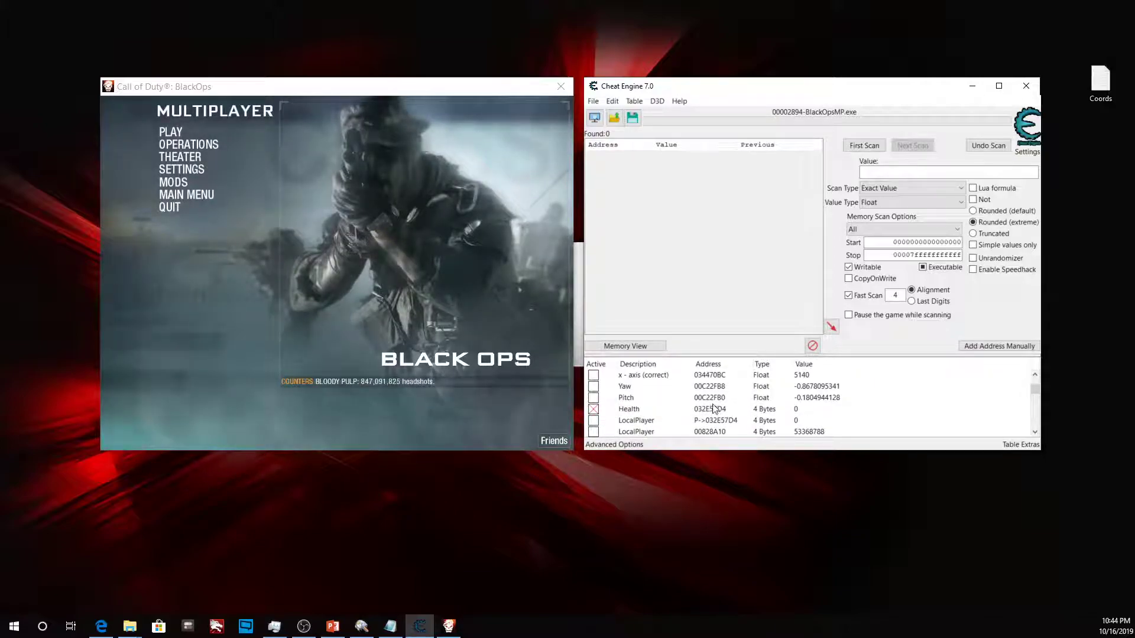
{"action": "scroll", "coordinate": [701, 406], "scroll_direction": "down", "scroll_amount": 1}
{"action": "scroll", "coordinate": [642, 406], "scroll_direction": "up", "scroll_amount": 1}
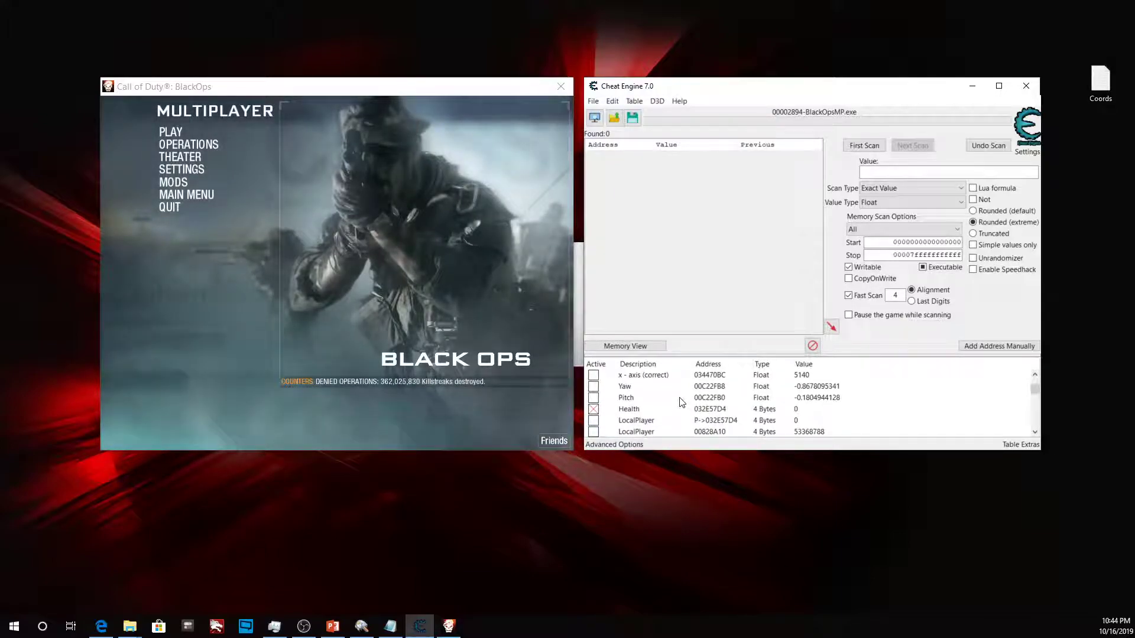
{"action": "scroll", "coordinate": [680, 404], "scroll_direction": "up", "scroll_amount": 1}
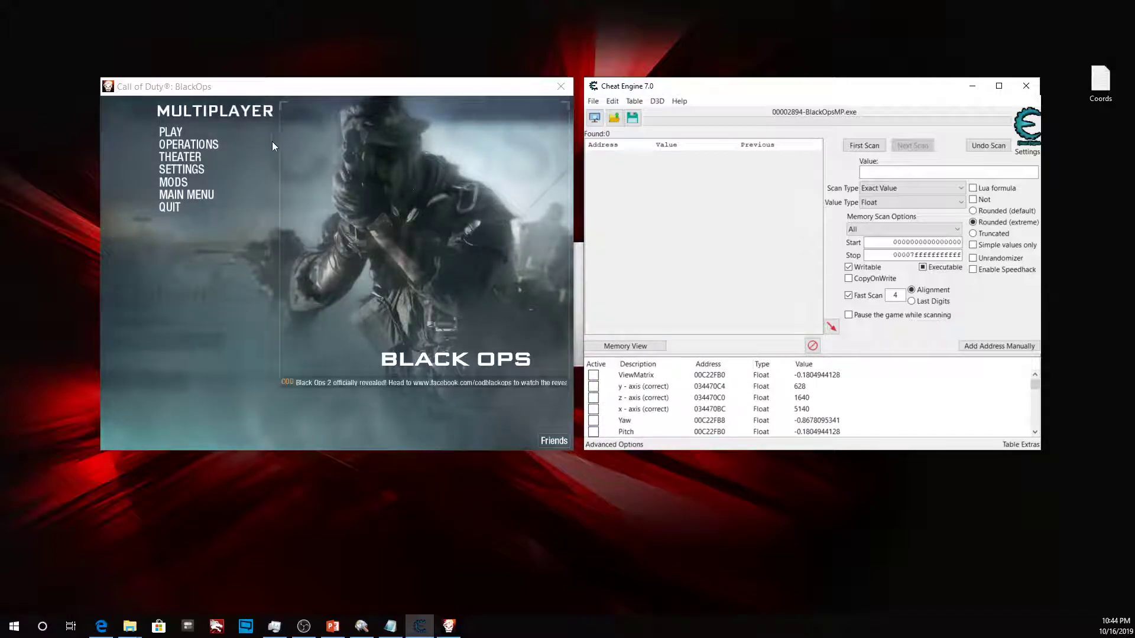
{"action": "left_click", "coordinate": [178, 133]}
Step: Start a Free-For-All private match on the Launch map, visiting the game mode editor first
{"action": "left_click", "coordinate": [346, 180]}
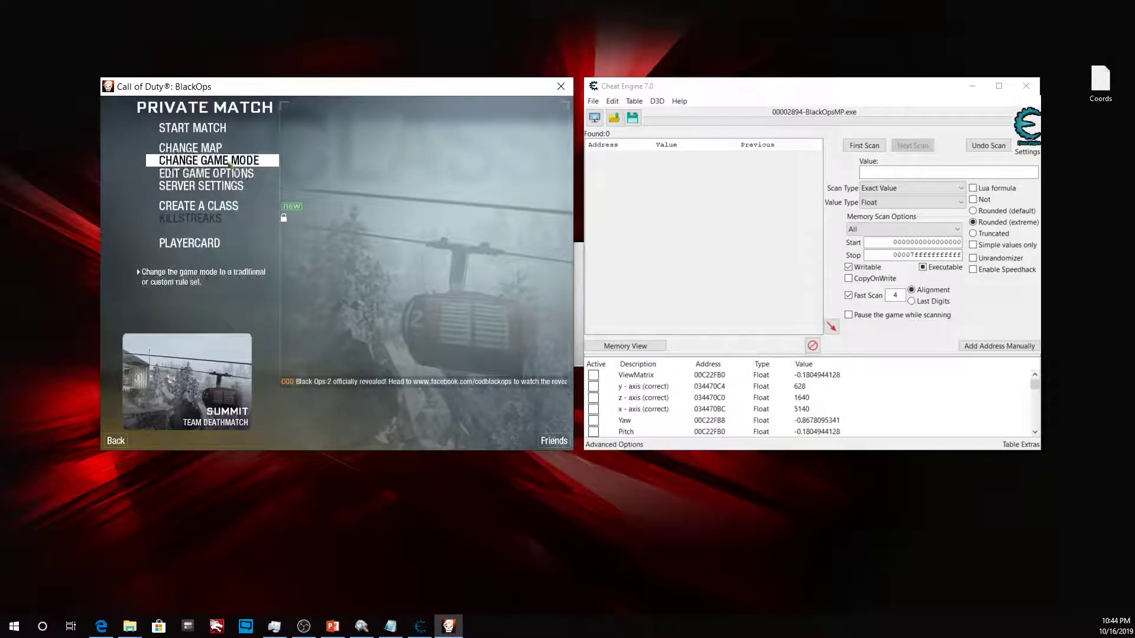
{"action": "left_click", "coordinate": [233, 165]}
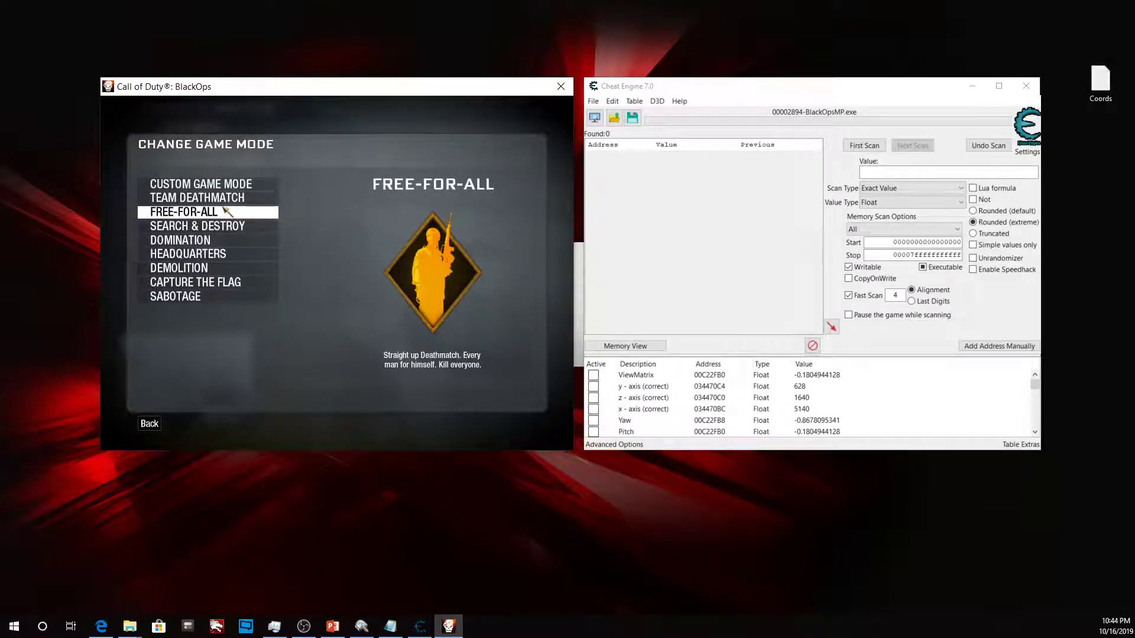
{"action": "left_click", "coordinate": [229, 212]}
{"action": "left_click", "coordinate": [191, 145]}
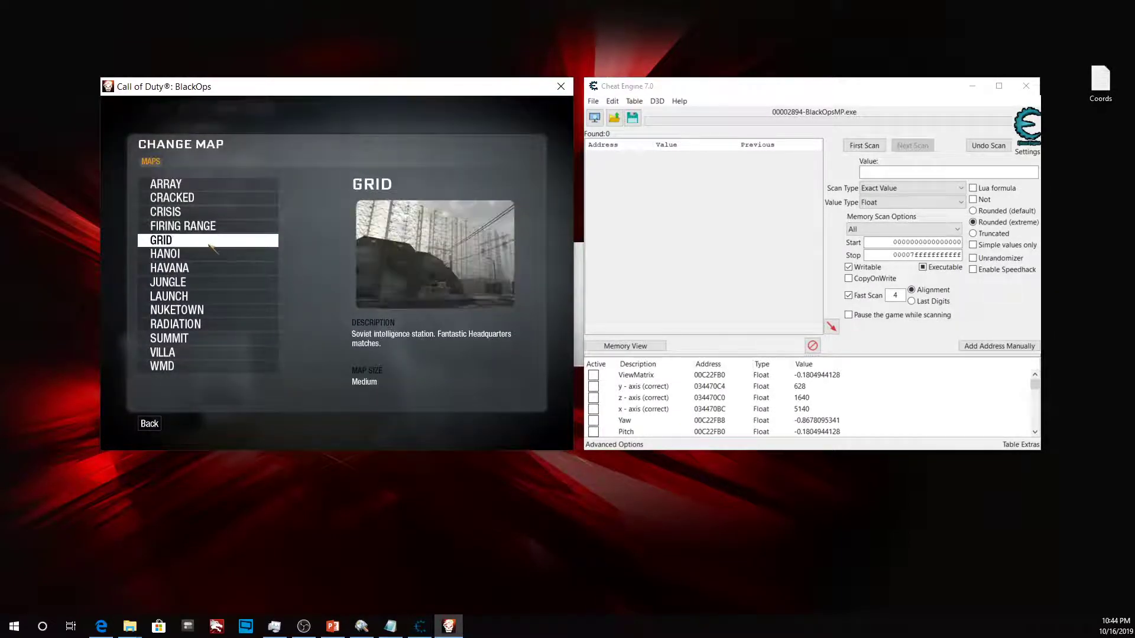
{"action": "left_click", "coordinate": [212, 298]}
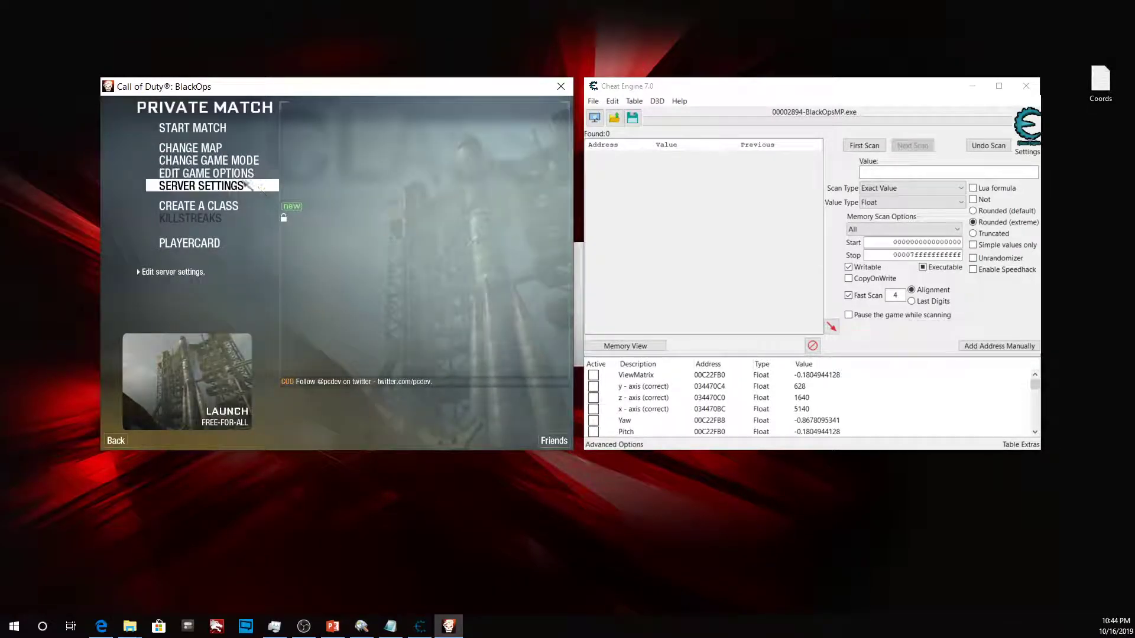
{"action": "left_click", "coordinate": [224, 182]}
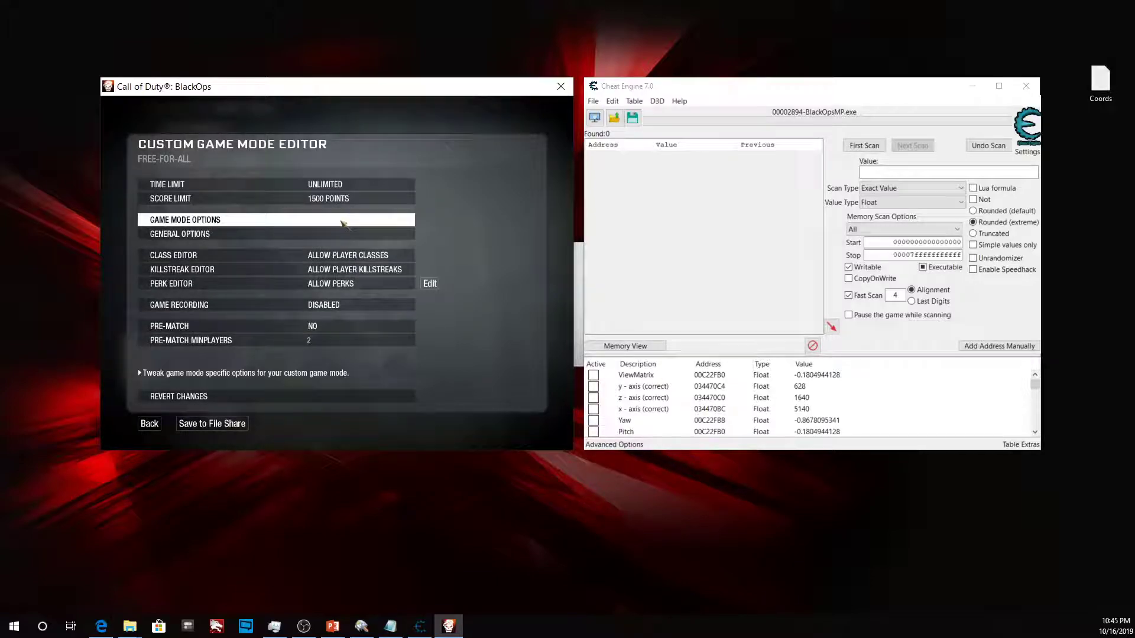
{"action": "left_click", "coordinate": [153, 423]}
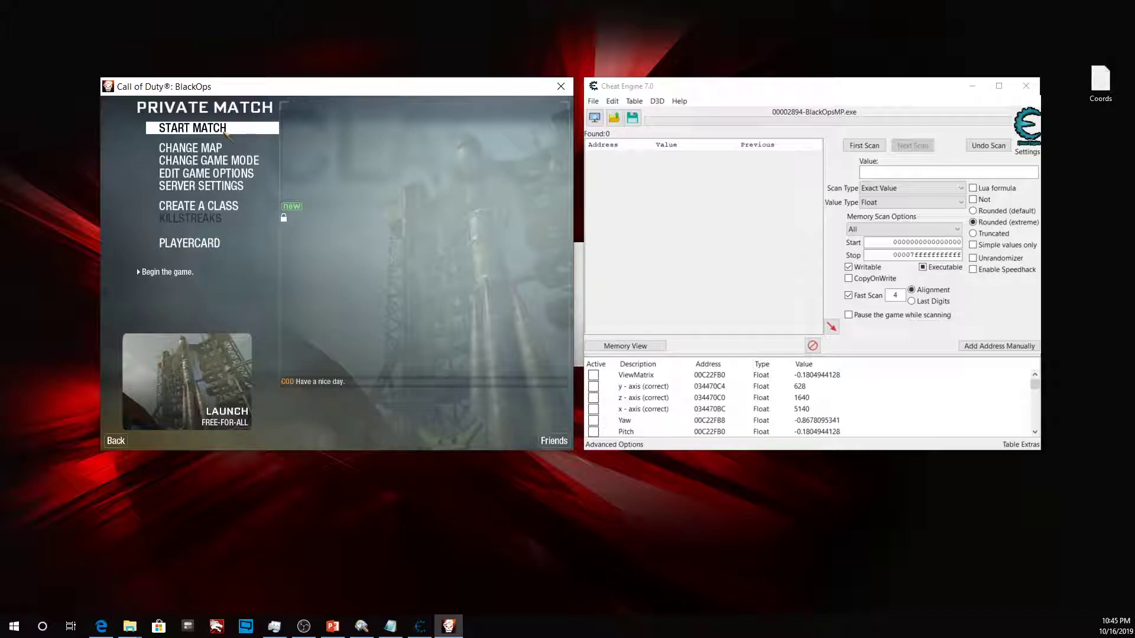
{"action": "left_click", "coordinate": [226, 131]}
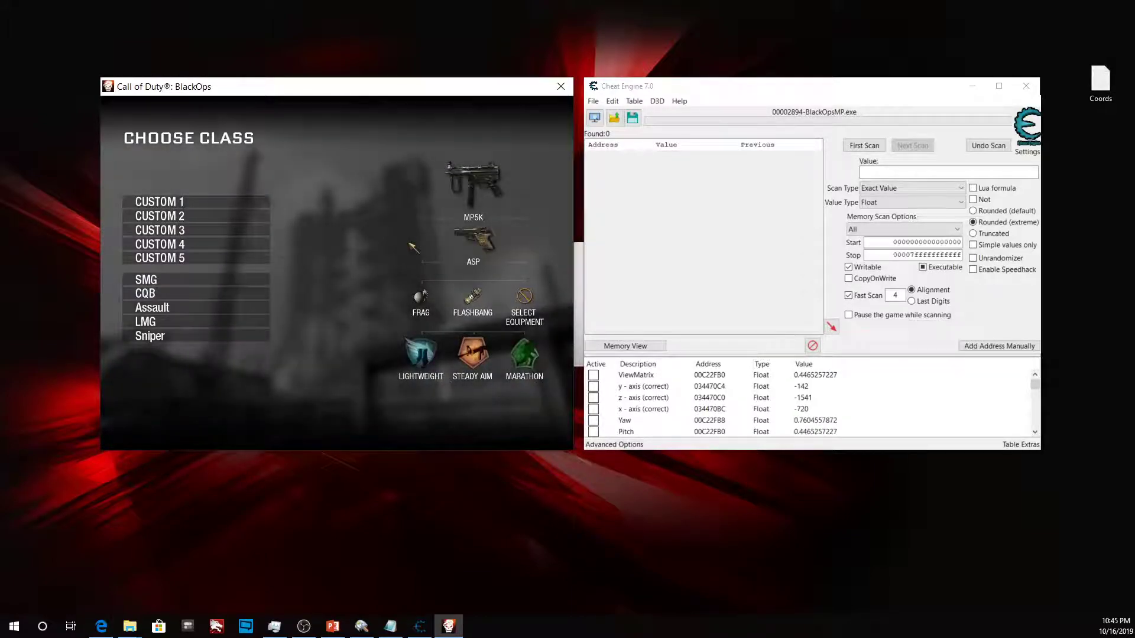
Step: Spawn into the Launch match with a class and briefly toggle the pause menu
{"action": "left_click", "coordinate": [178, 204]}
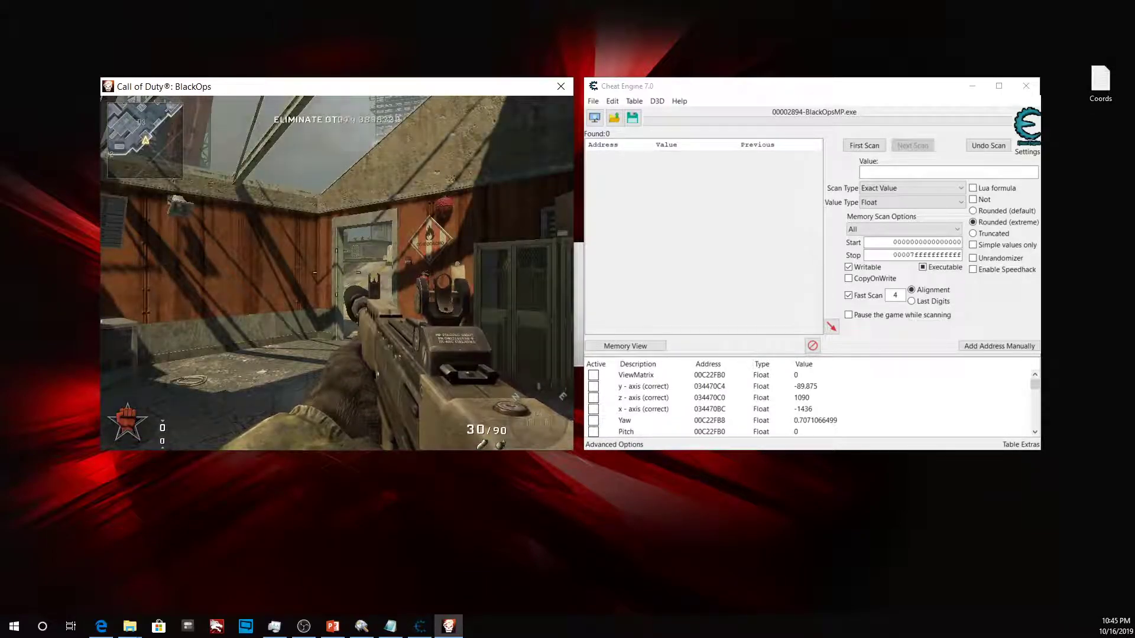
{"action": "key", "text": "Escape"}
{"action": "key", "text": "Escape"}
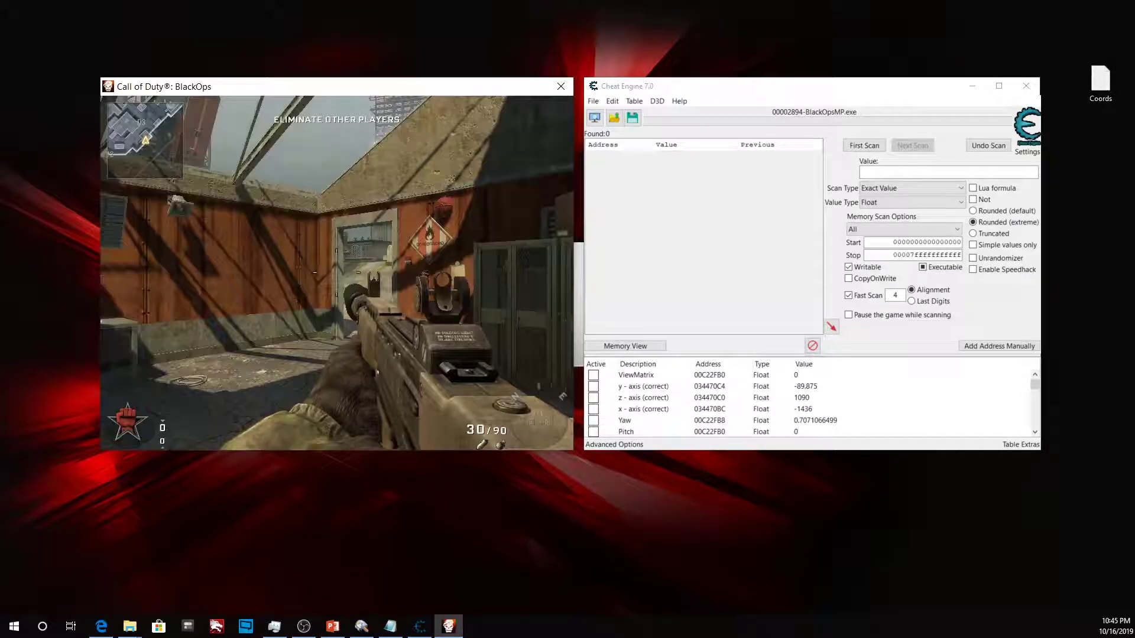
{"action": "key", "text": "Escape"}
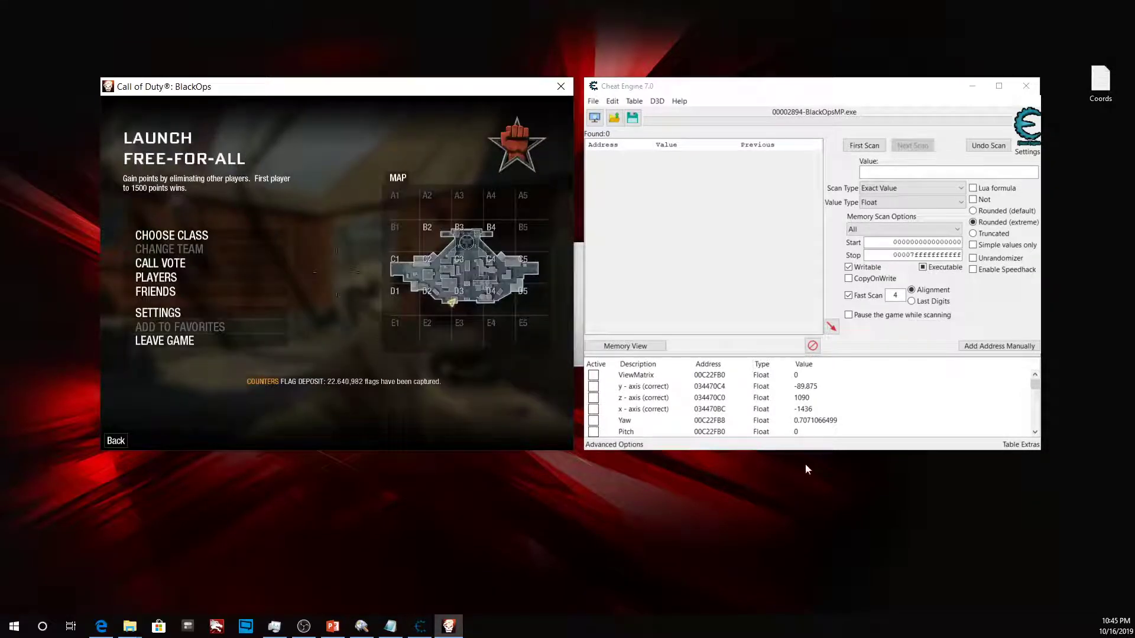
{"action": "scroll", "coordinate": [643, 398], "scroll_direction": "down", "scroll_amount": 1}
{"action": "scroll", "coordinate": [612, 401], "scroll_direction": "down", "scroll_amount": 1}
Step: Select Health in the address table, then leave the game and confirm ending the match
{"action": "left_click", "coordinate": [594, 381]}
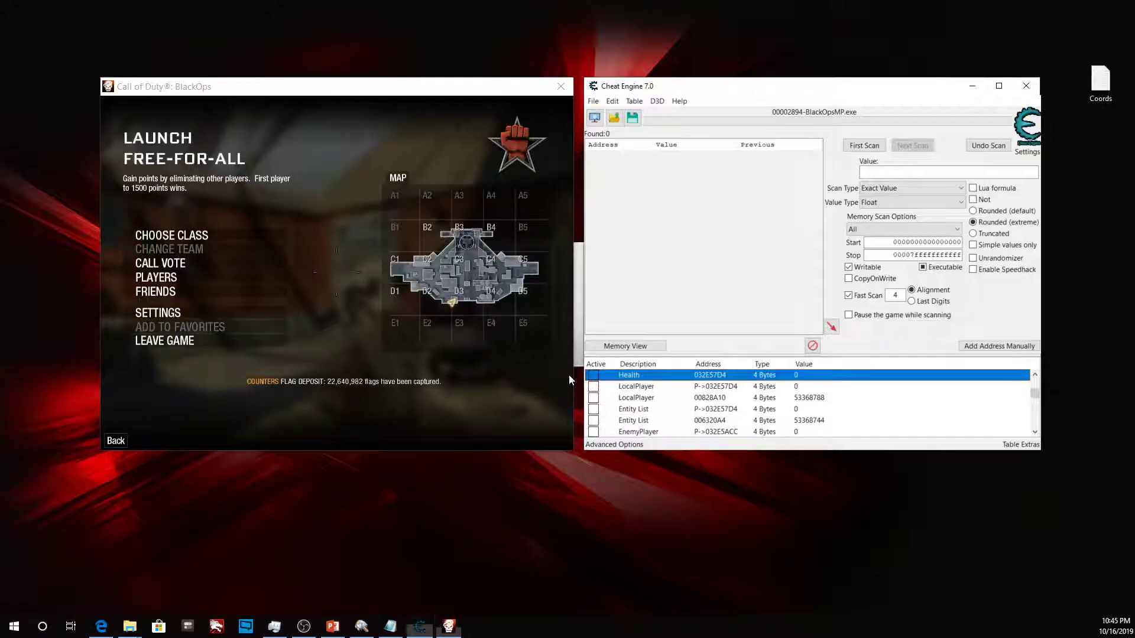
{"action": "left_click", "coordinate": [559, 387]}
{"action": "key", "text": "Escape"}
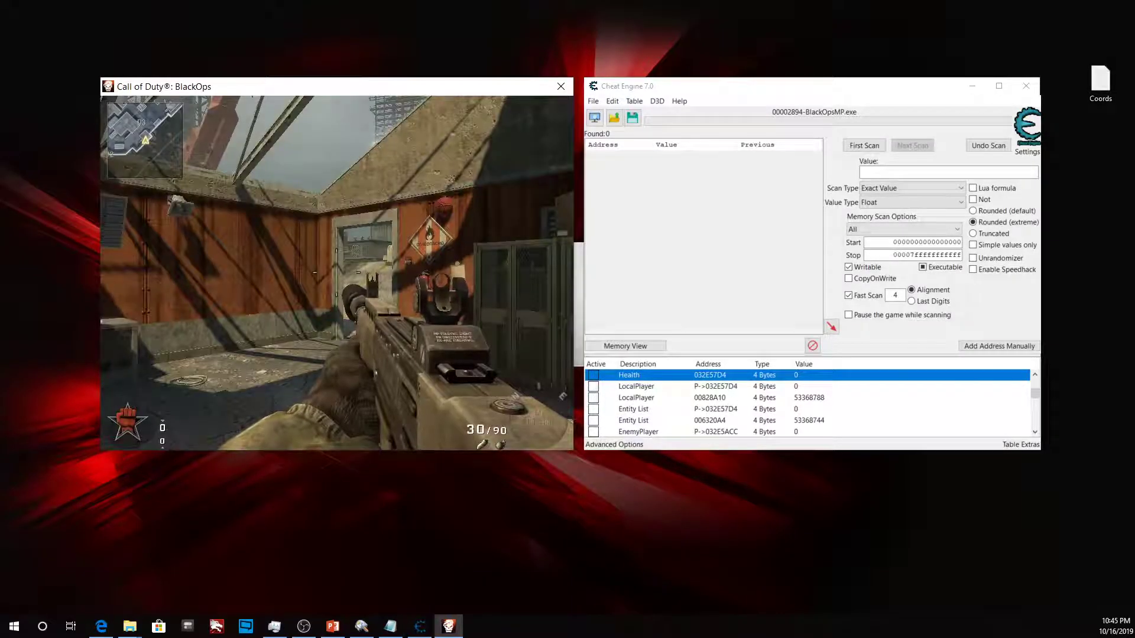
{"action": "key", "text": "Escape"}
{"action": "left_click", "coordinate": [202, 341]}
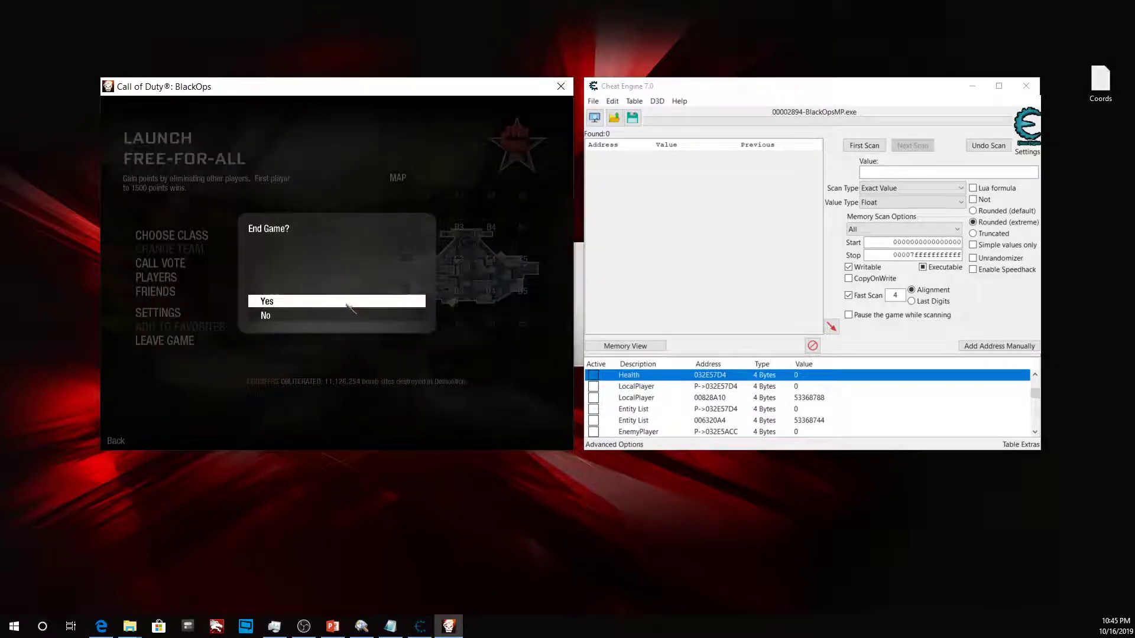
{"action": "left_click", "coordinate": [266, 302]}
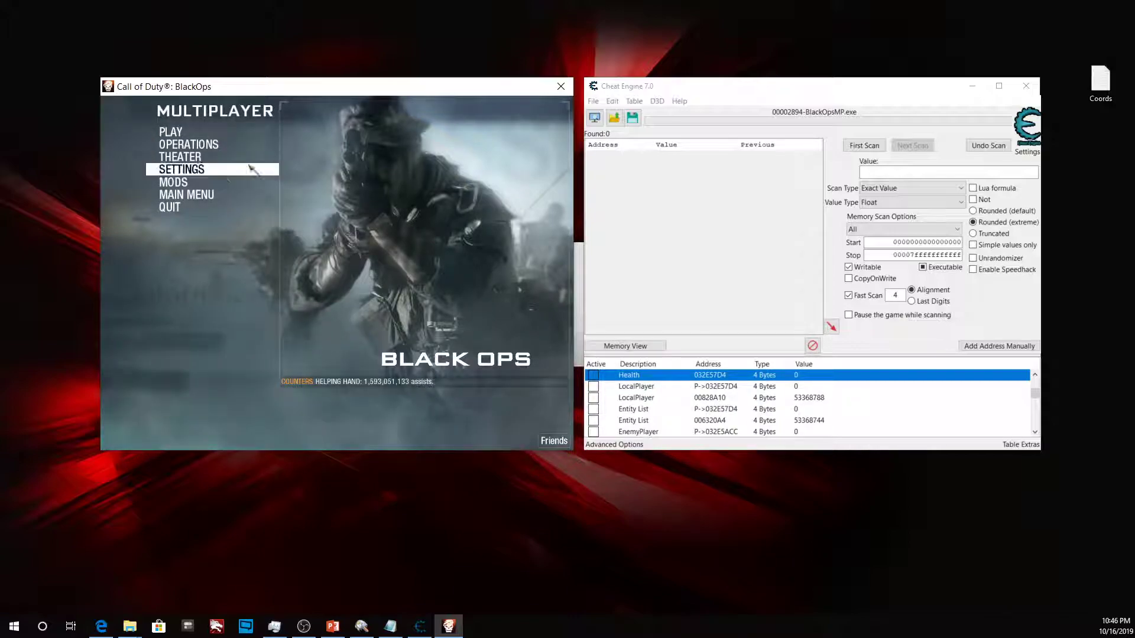
Step: Enter the private match lobby and set the map to Launch
{"action": "left_click", "coordinate": [204, 132]}
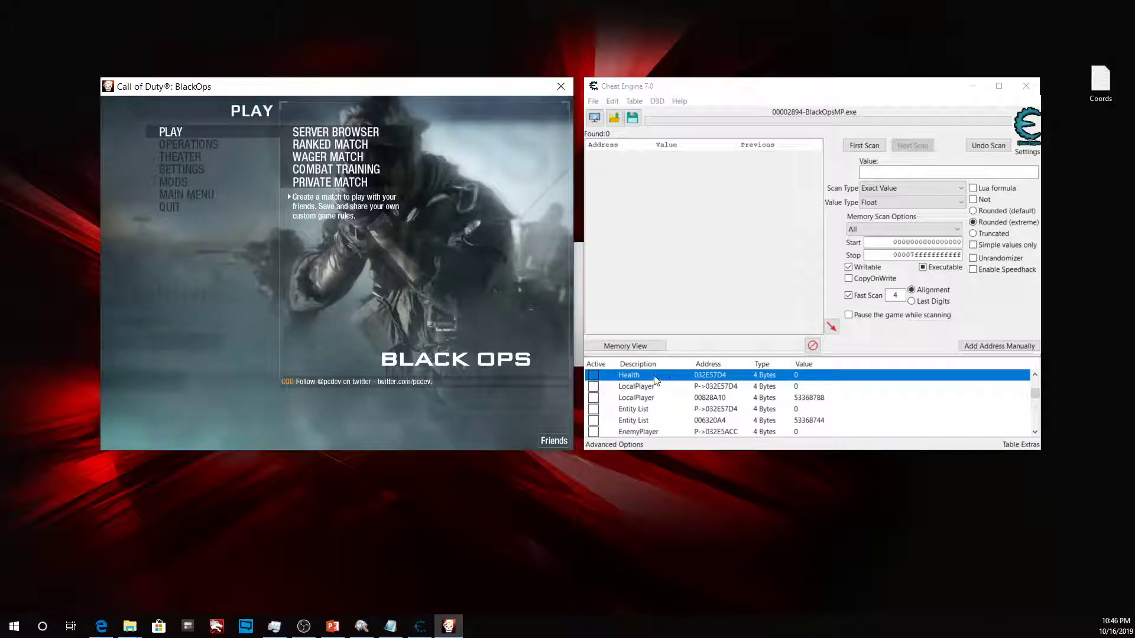
{"action": "left_click", "coordinate": [350, 185]}
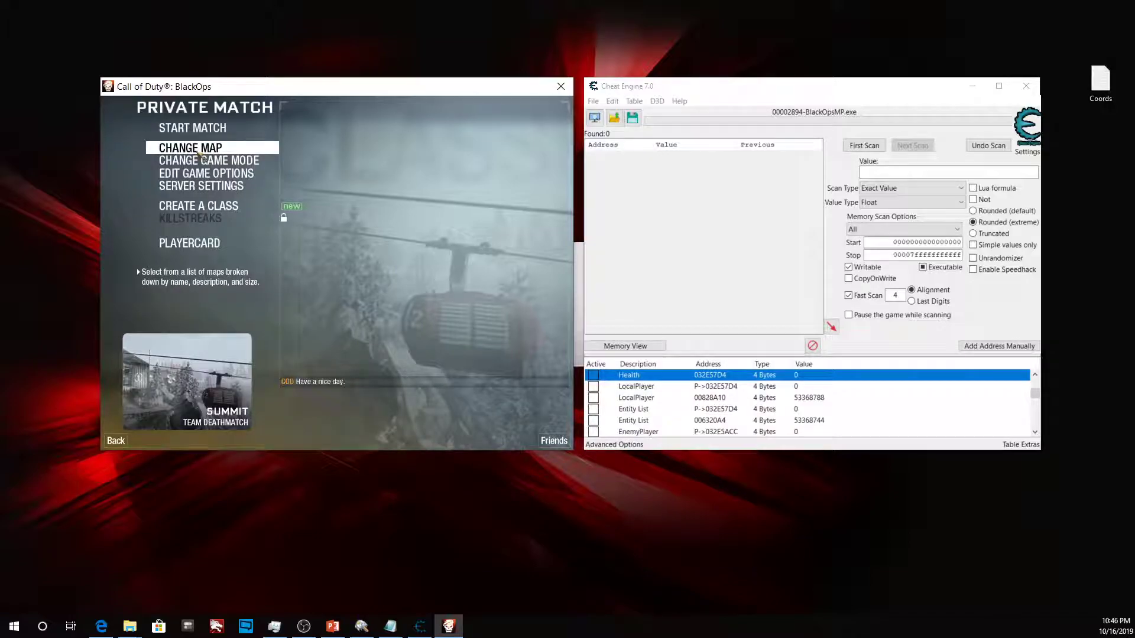
{"action": "left_click", "coordinate": [200, 149]}
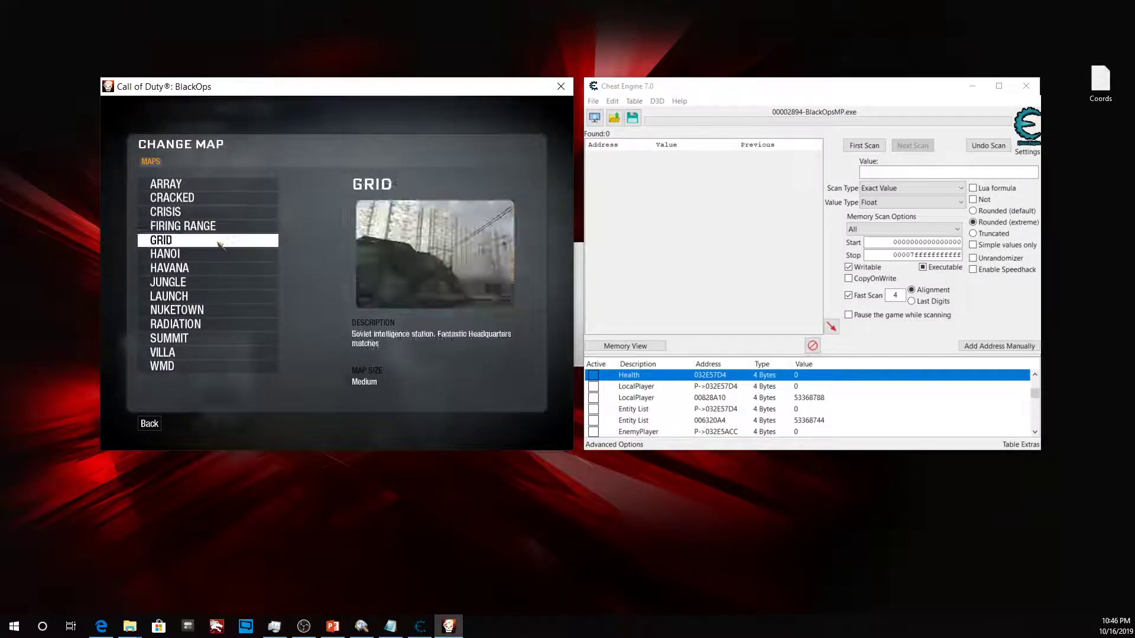
{"action": "left_click", "coordinate": [197, 297]}
{"action": "left_click", "coordinate": [233, 182]}
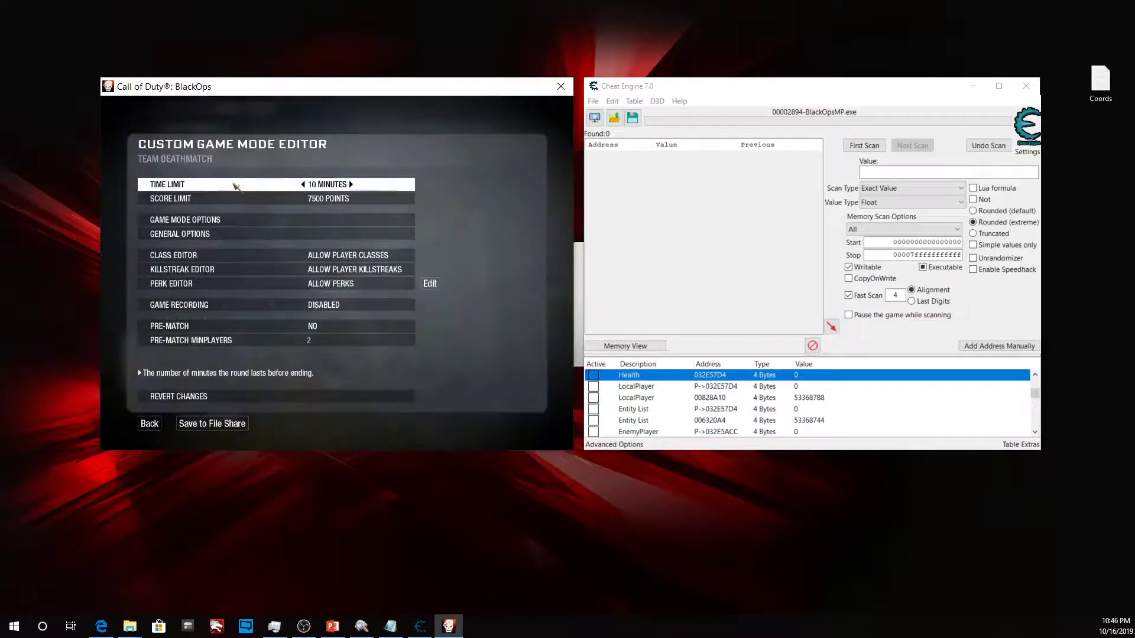
{"action": "left_click", "coordinate": [152, 430]}
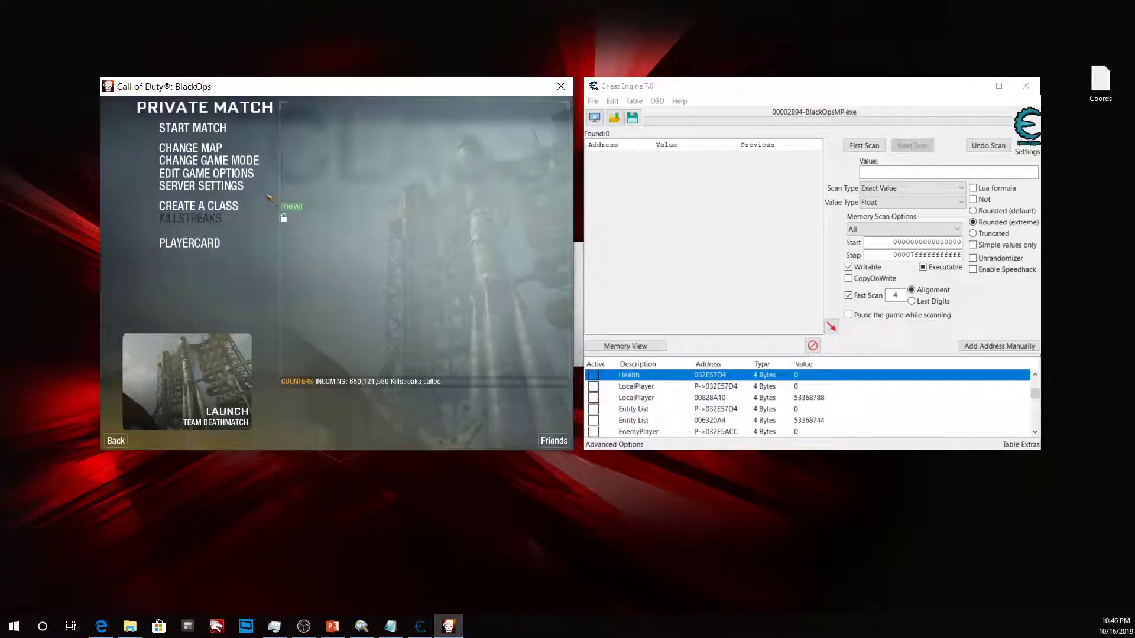
Step: Choose Free-For-All with an unlimited time limit and start the match
{"action": "left_click", "coordinate": [241, 188]}
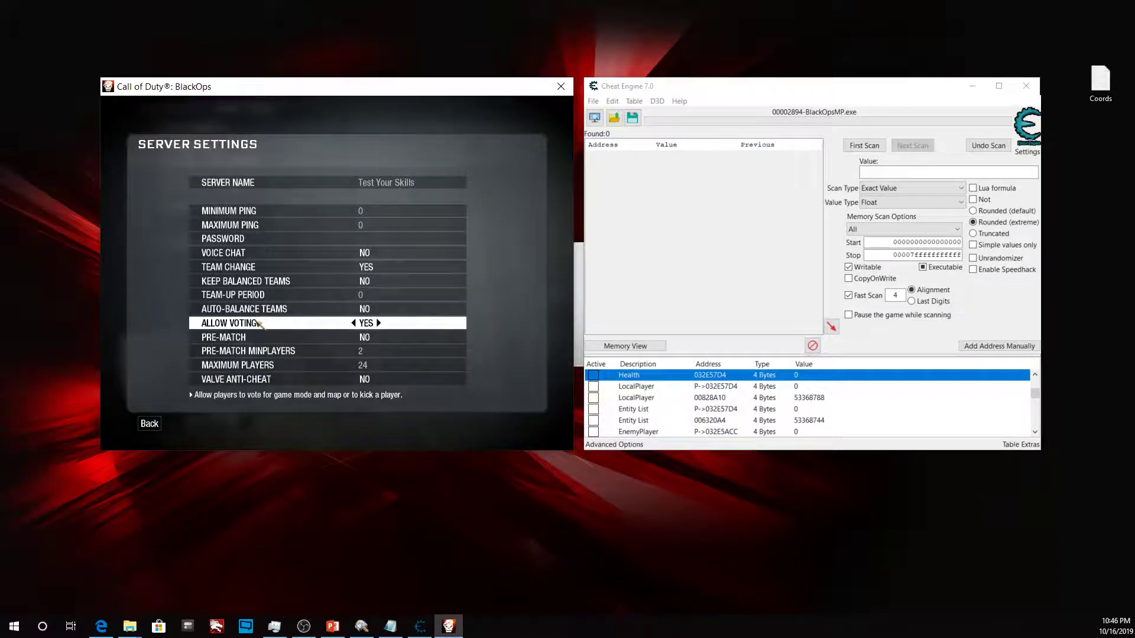
{"action": "left_click", "coordinate": [165, 426]}
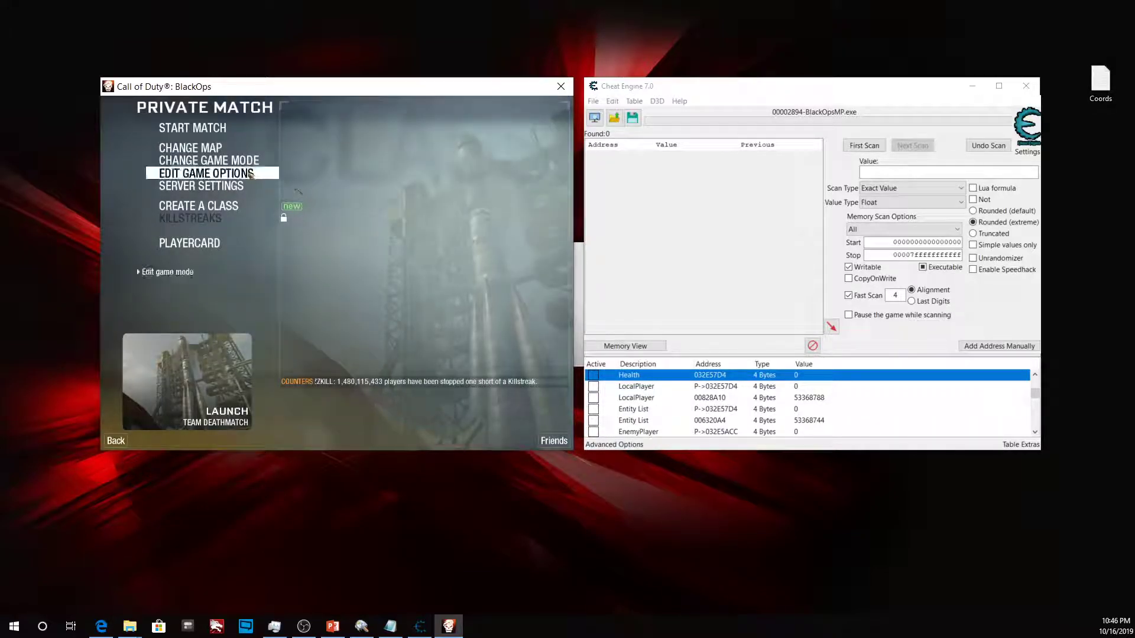
{"action": "left_click", "coordinate": [213, 160]}
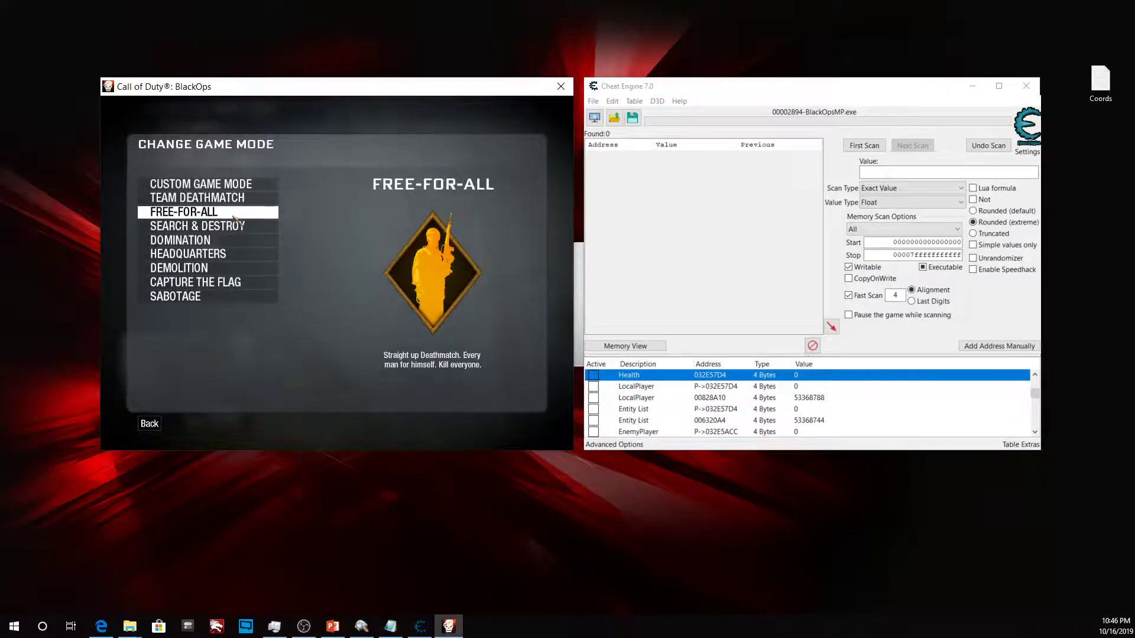
{"action": "left_click", "coordinate": [213, 210]}
{"action": "left_click", "coordinate": [241, 174]}
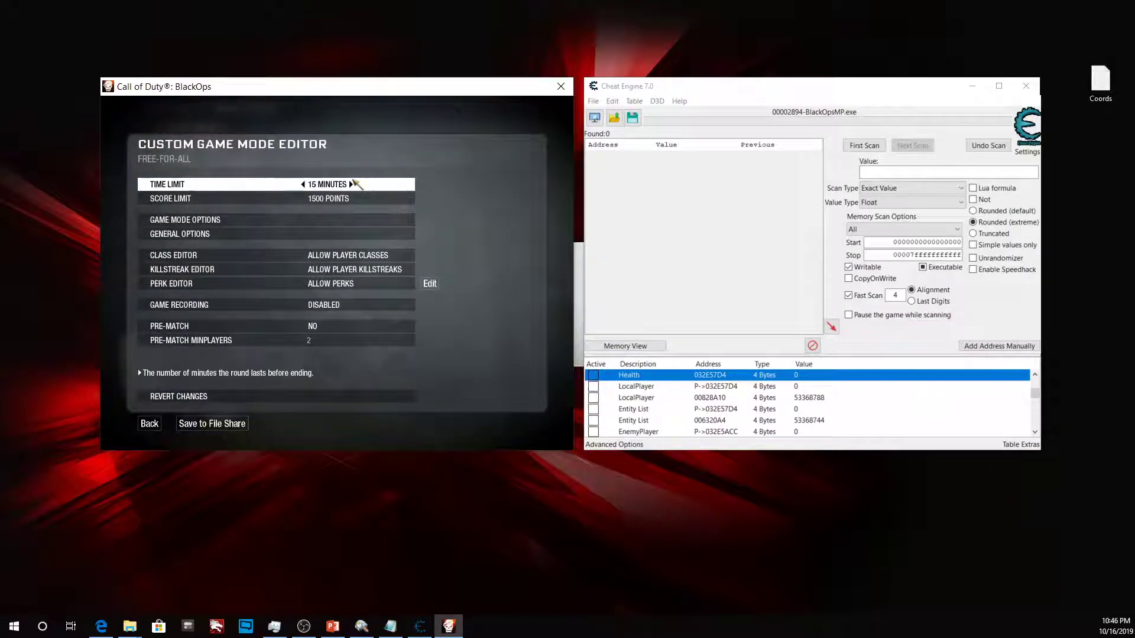
{"action": "left_click", "coordinate": [351, 183]}
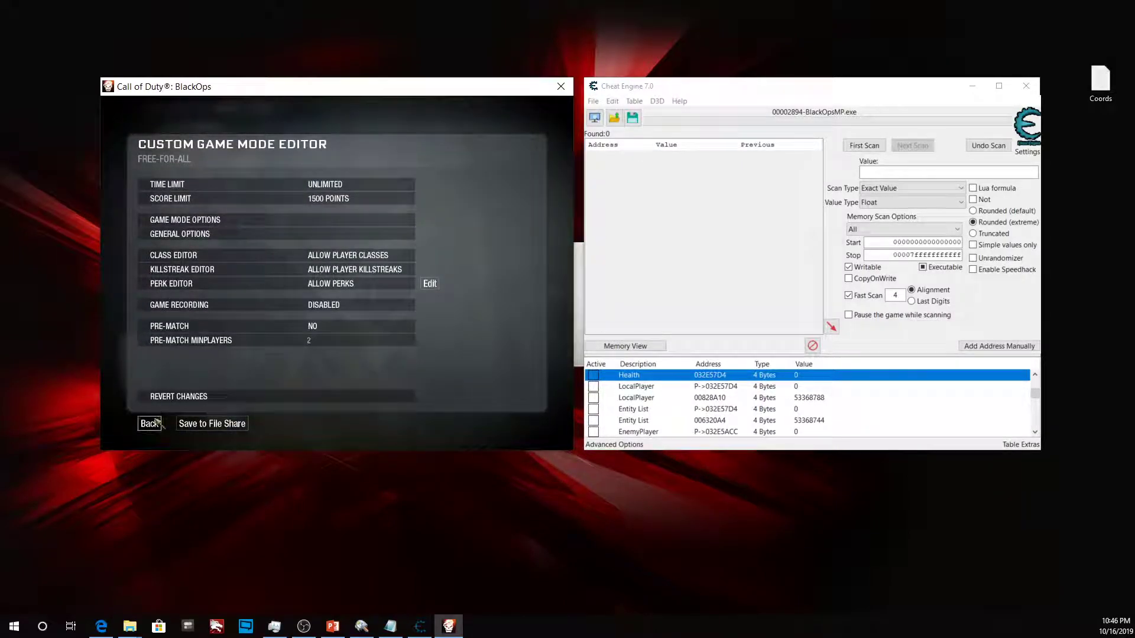
{"action": "left_click", "coordinate": [149, 423]}
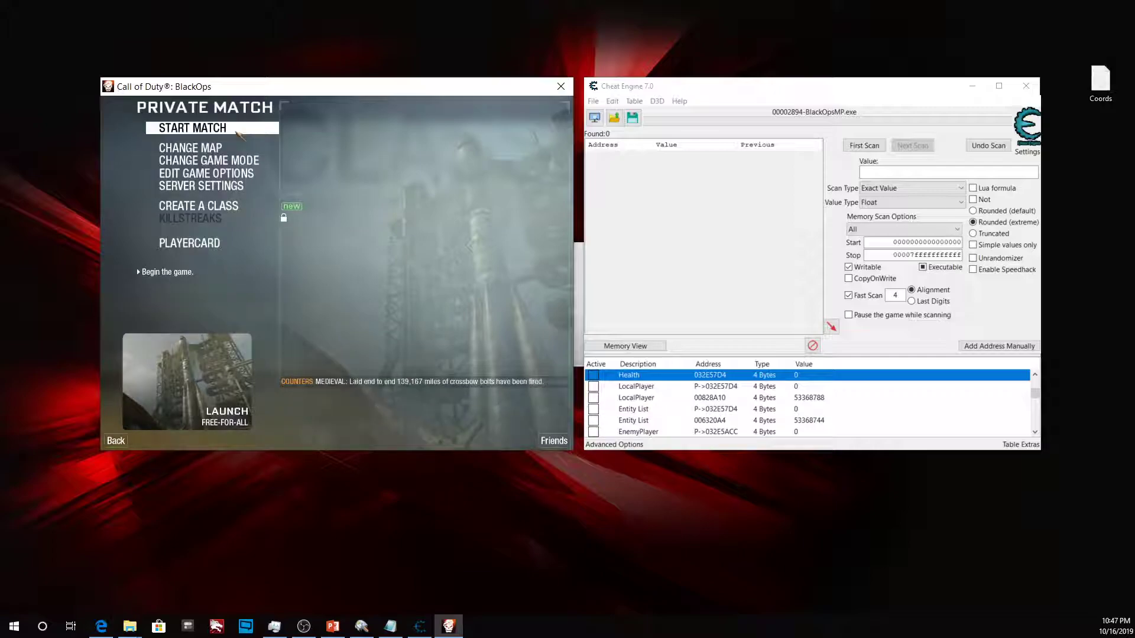
{"action": "left_click", "coordinate": [256, 125]}
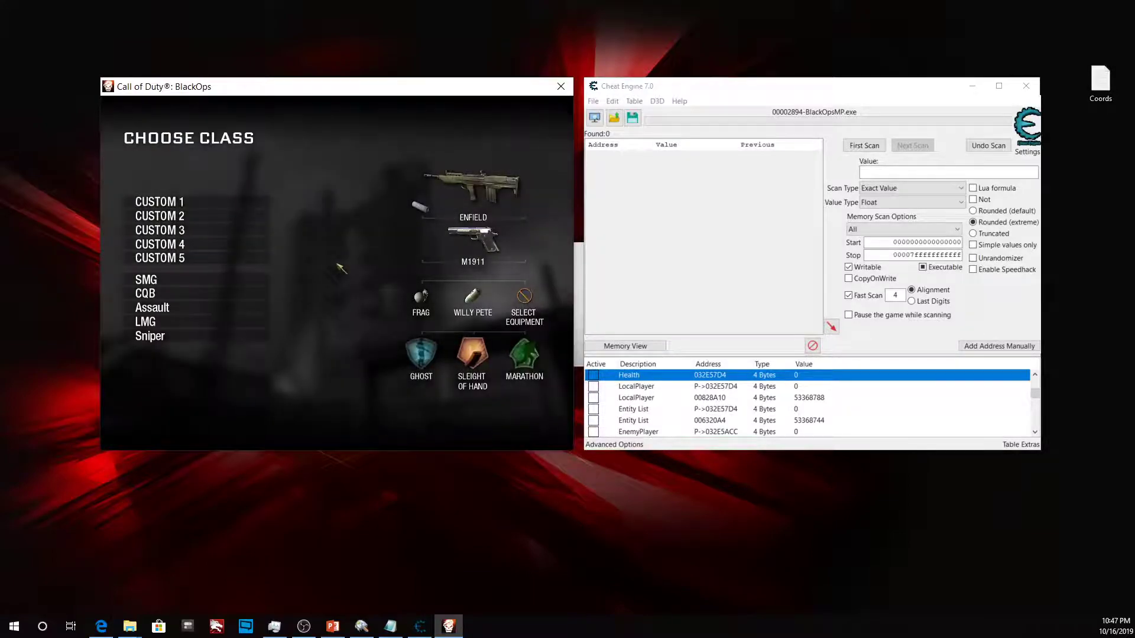
Step: Spawn into the Free-For-All match with a class and toggle the in-match menu
{"action": "left_click", "coordinate": [171, 205]}
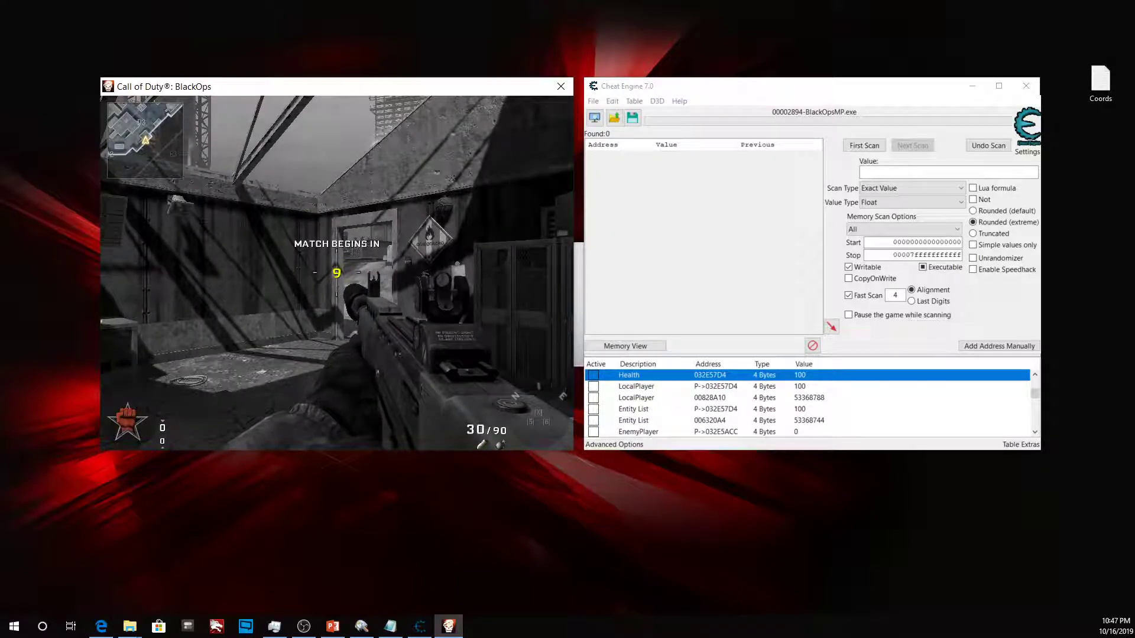
{"action": "key", "text": "Escape"}
{"action": "key", "text": "Escape"}
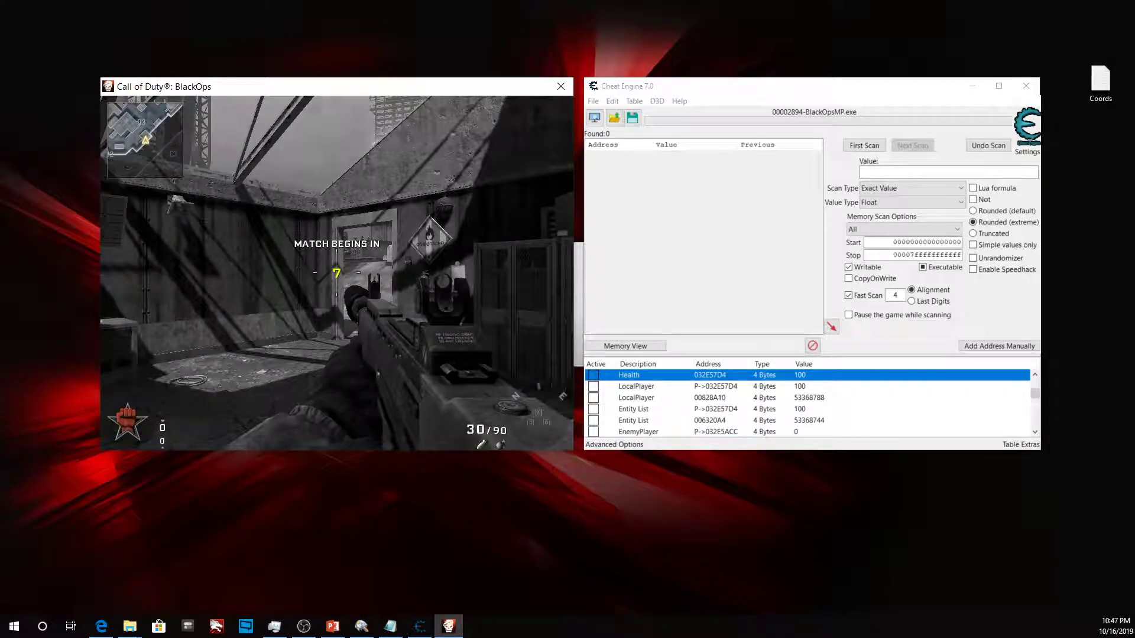
{"action": "key", "text": "Escape"}
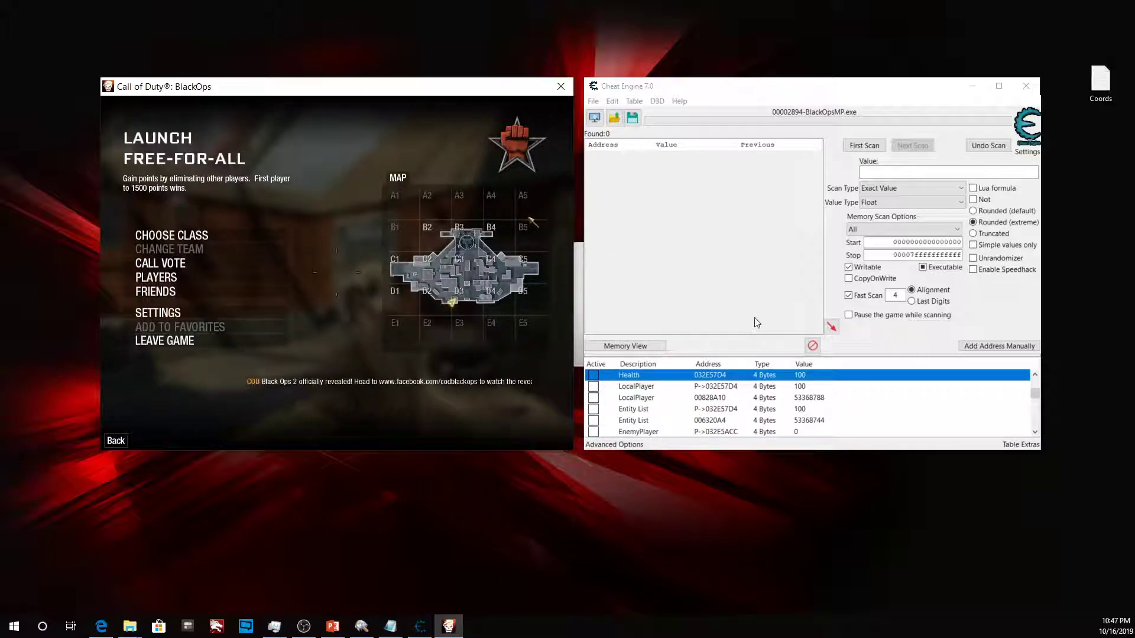
Step: Set the Health entry's value to 0
{"action": "left_click", "coordinate": [595, 375]}
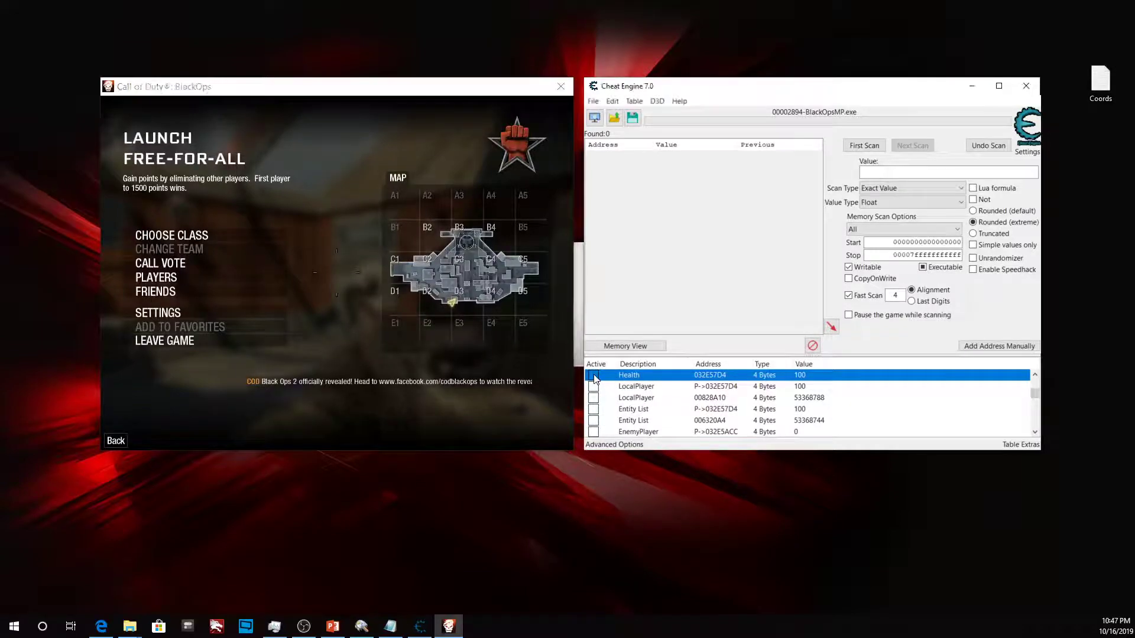
{"action": "double_click", "coordinate": [801, 375]}
{"action": "type", "text": "00"}
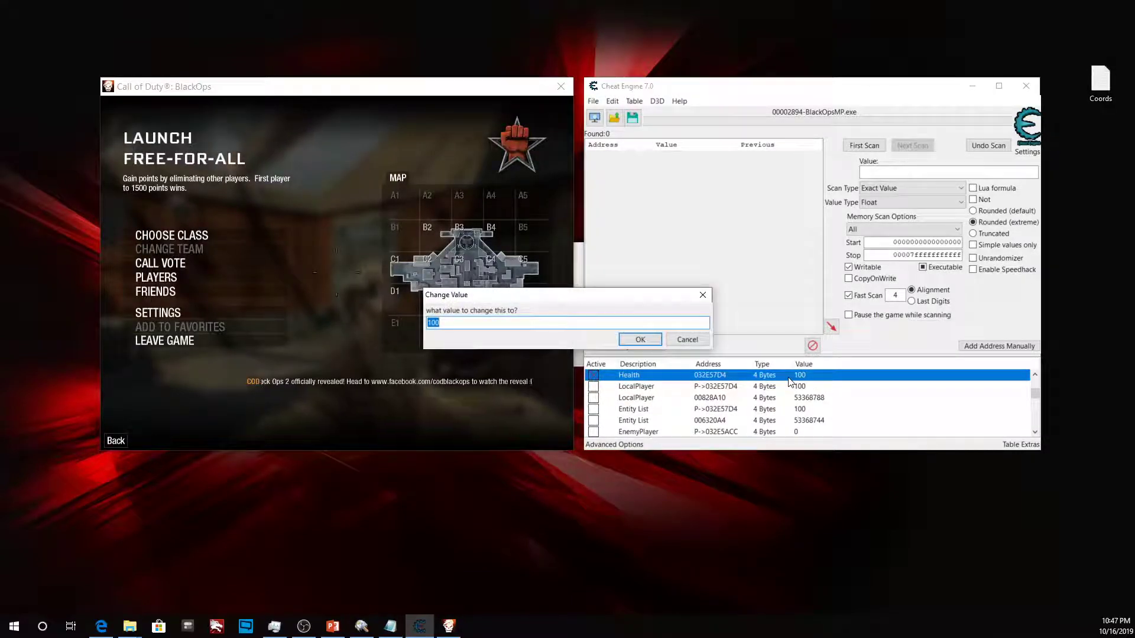
{"action": "key", "text": "Return"}
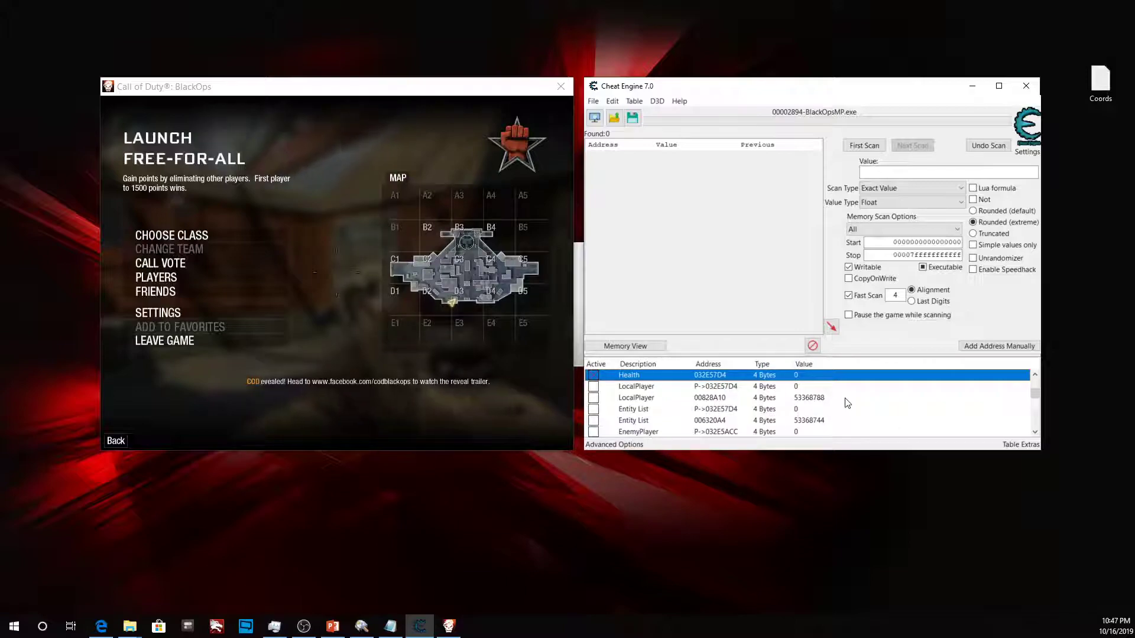
{"action": "scroll", "coordinate": [702, 405], "scroll_direction": "down", "scroll_amount": 1}
{"action": "scroll", "coordinate": [703, 397], "scroll_direction": "down", "scroll_amount": 1}
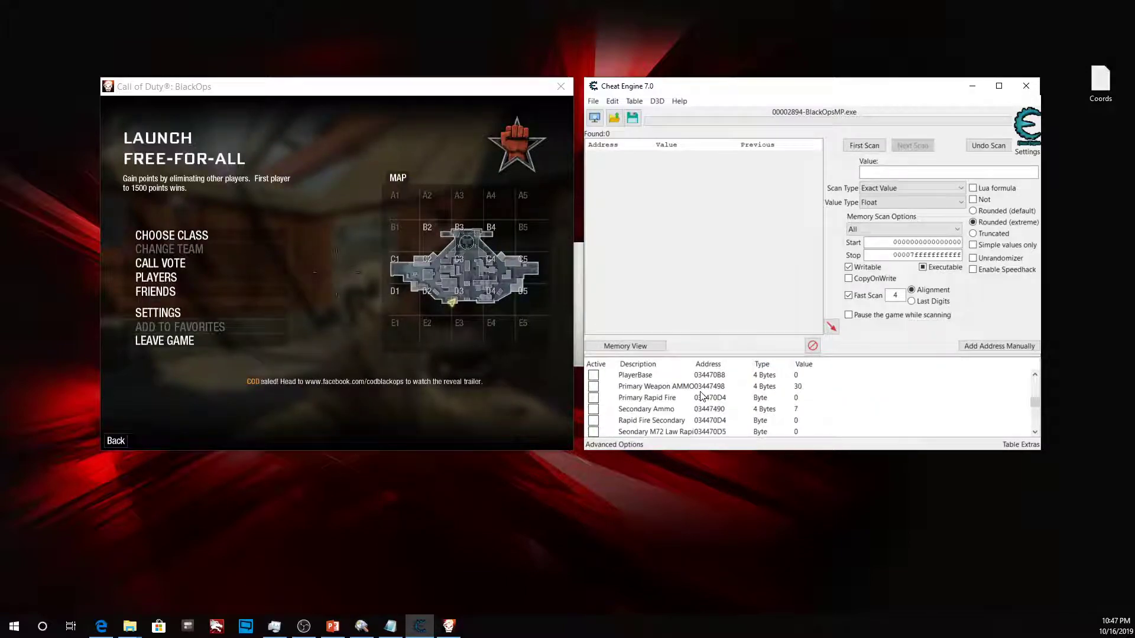
{"action": "scroll", "coordinate": [703, 396], "scroll_direction": "down", "scroll_amount": 1}
{"action": "scroll", "coordinate": [703, 396], "scroll_direction": "up", "scroll_amount": 2}
{"action": "scroll", "coordinate": [702, 397], "scroll_direction": "up", "scroll_amount": 1}
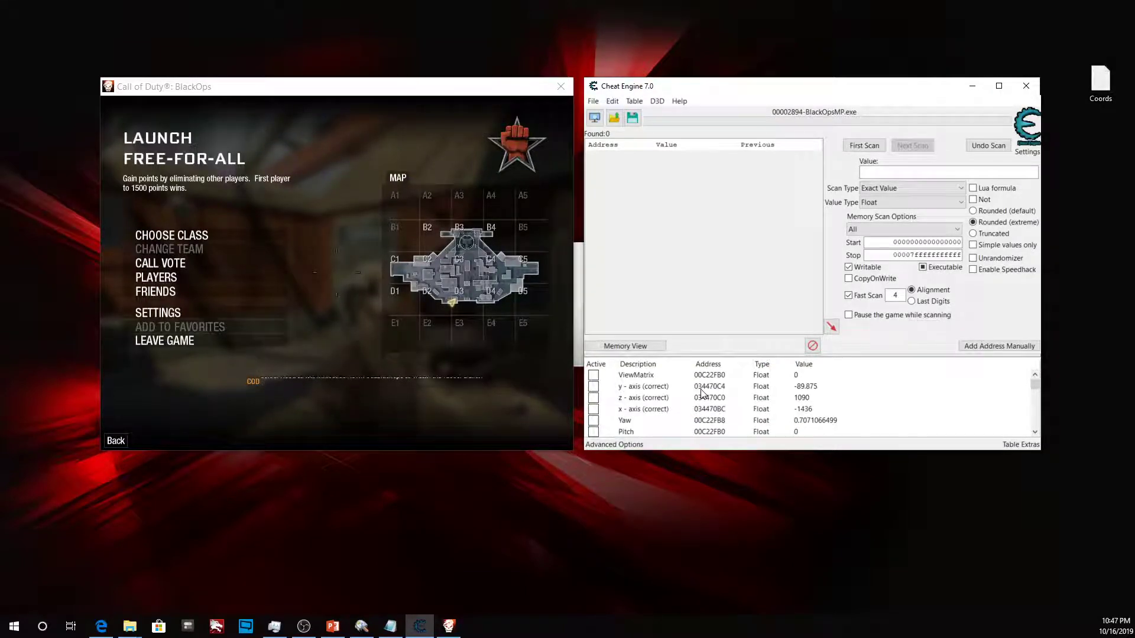
Step: Browse the memory region of the 'x - axis (correct)' entry
{"action": "left_click", "coordinate": [651, 414]}
{"action": "right_click", "coordinate": [652, 413]}
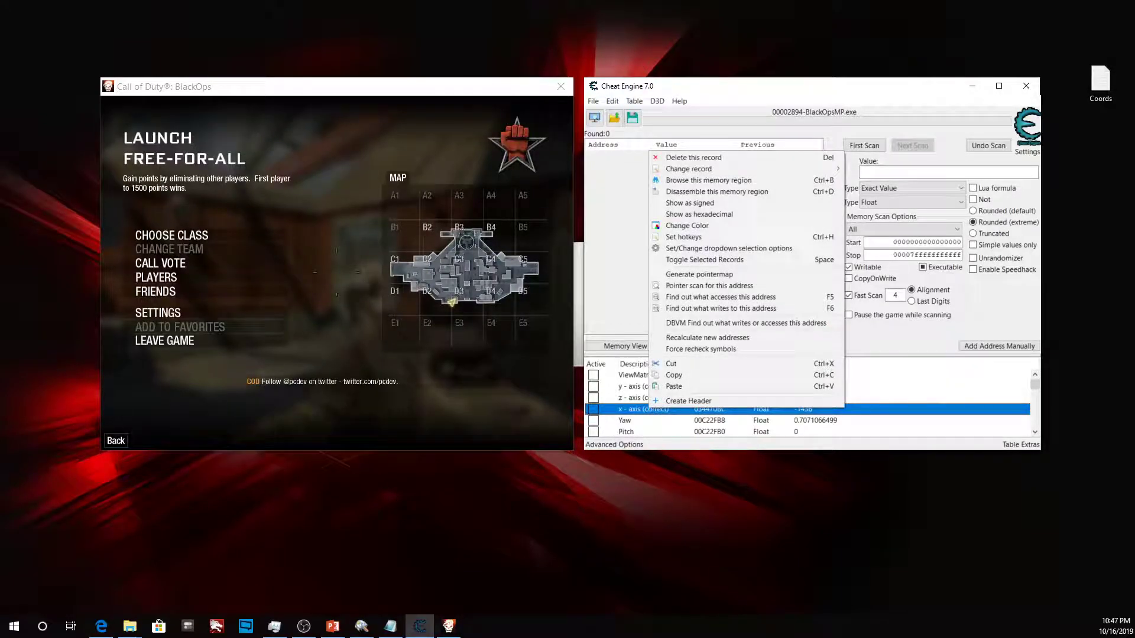
{"action": "key", "text": "Escape"}
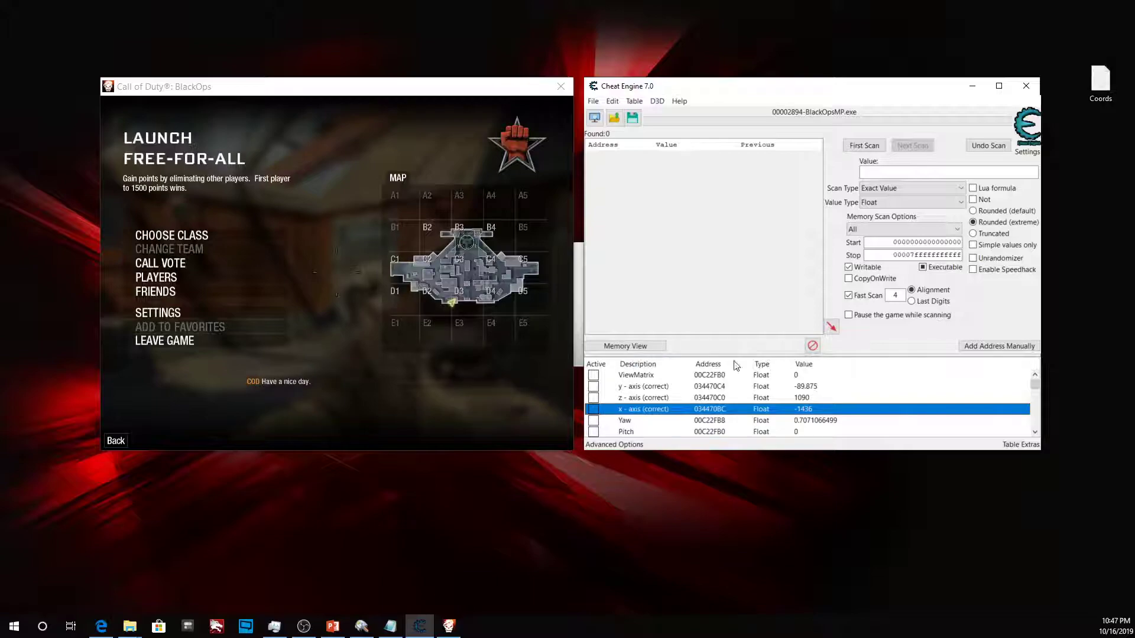
{"action": "right_click", "coordinate": [694, 413]}
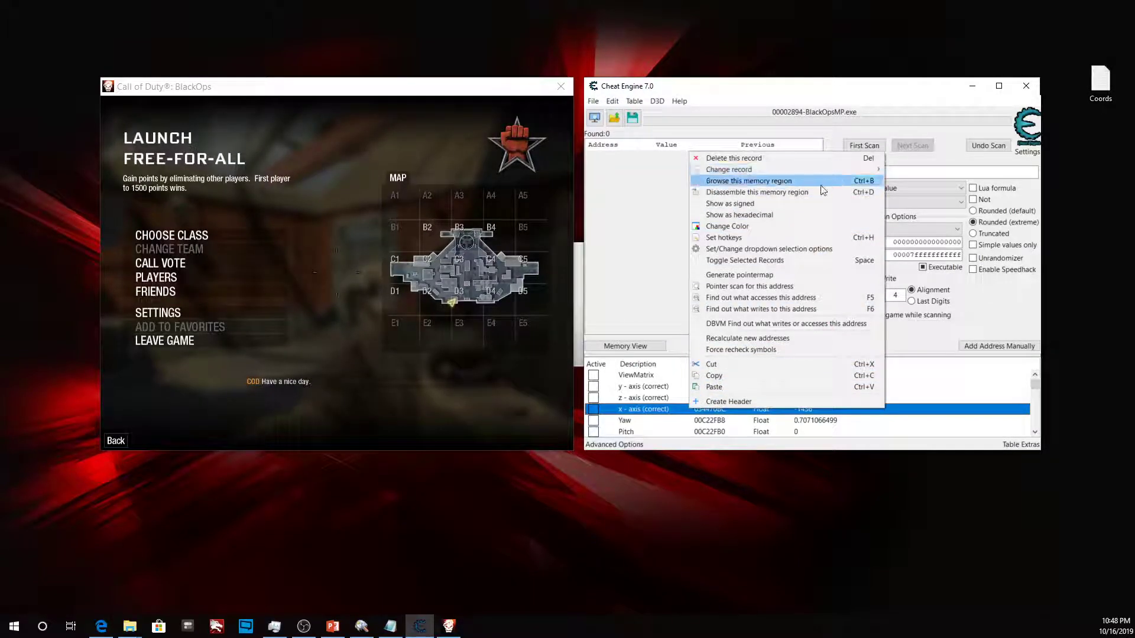
{"action": "left_click", "coordinate": [850, 182]}
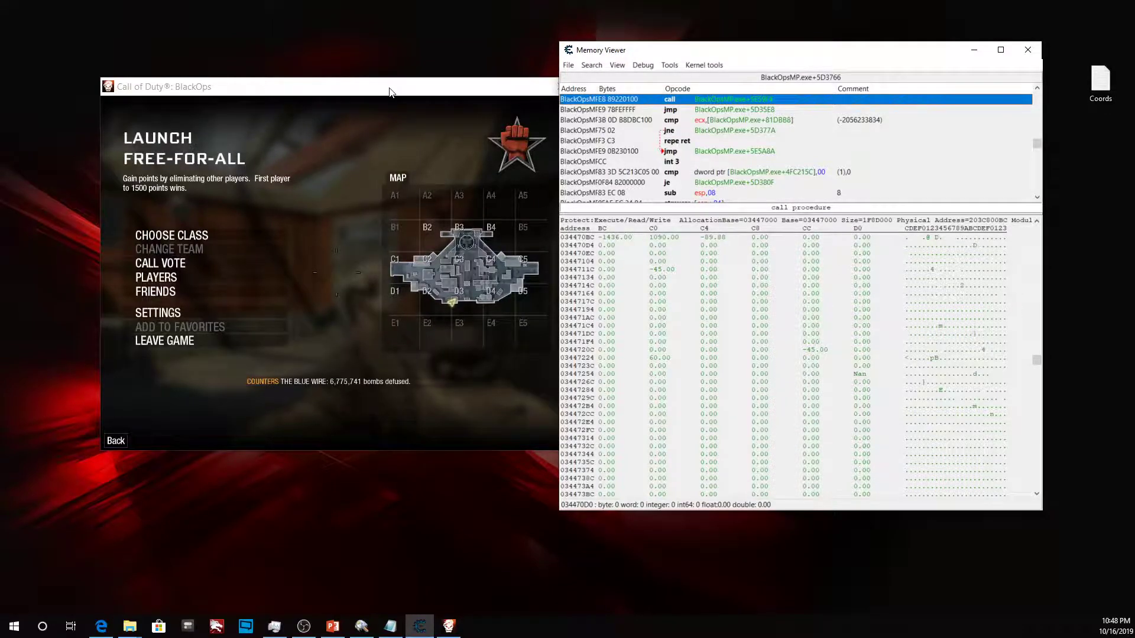
Step: Move the Black Ops window up and left beside the Memory Viewer, then reach class selection
{"action": "left_click_drag", "start_coordinate": [390, 92], "coordinate": [354, 57]}
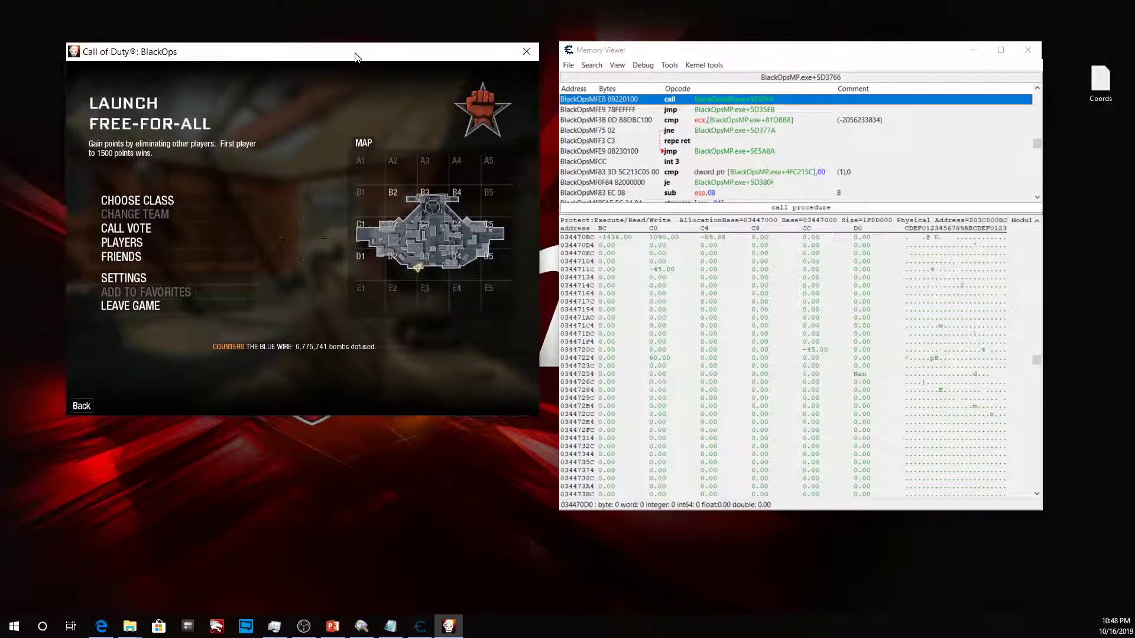
{"action": "left_click_drag", "start_coordinate": [355, 58], "coordinate": [352, 58]}
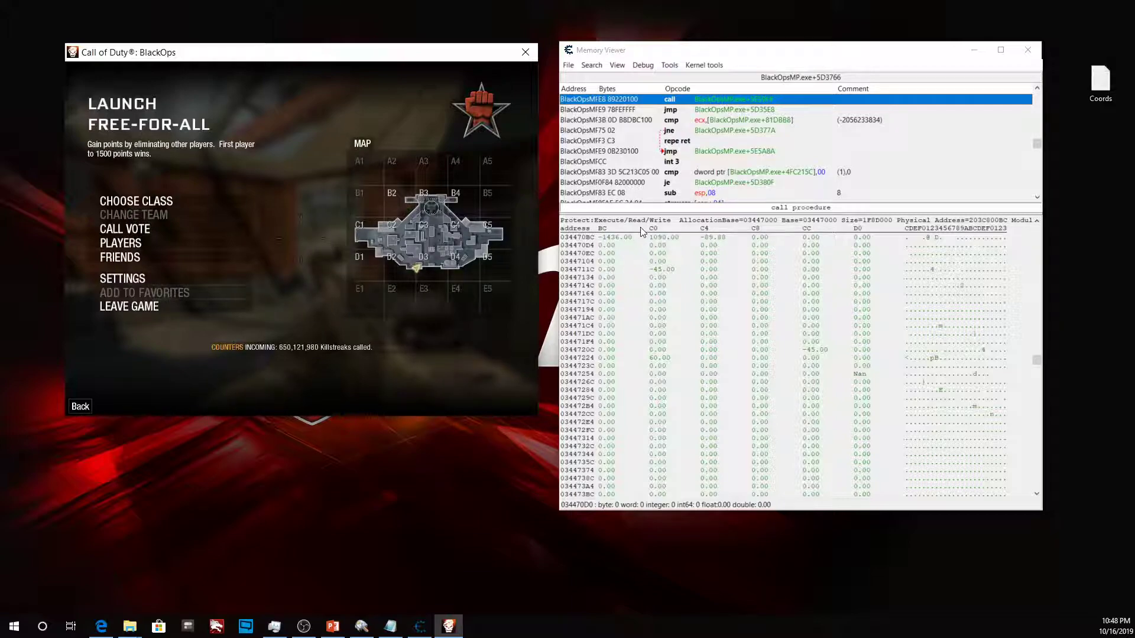
{"action": "left_click", "coordinate": [168, 202]}
Step: Spawn with the Custom 1 class, pause, and switch the Memory Viewer to hex bytes
{"action": "left_click", "coordinate": [175, 167]}
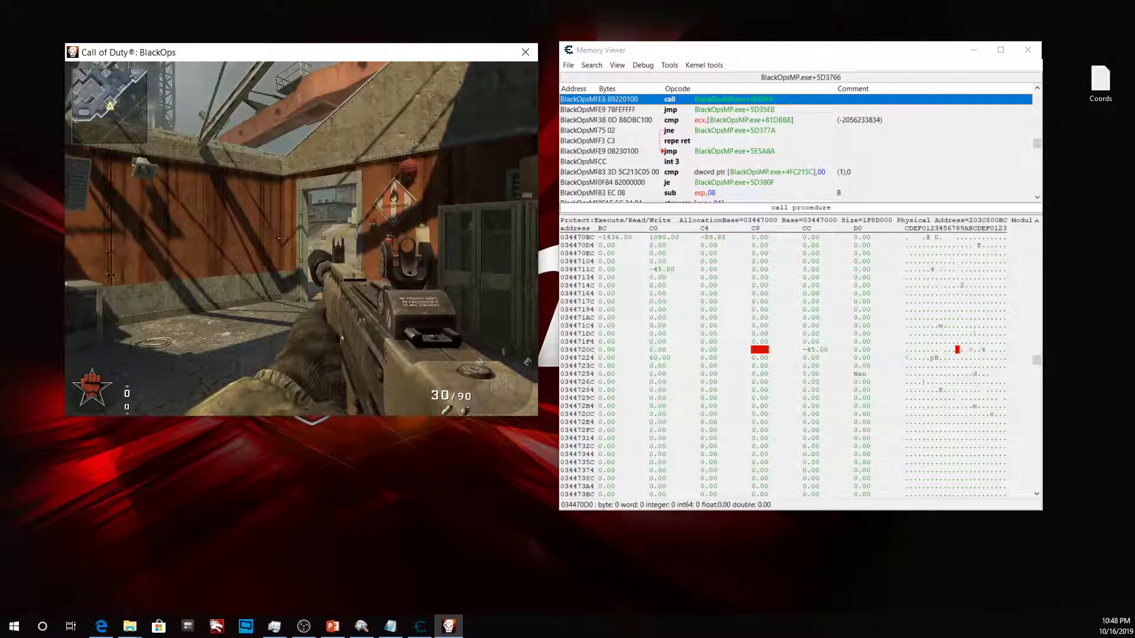
{"action": "key", "text": "Escape"}
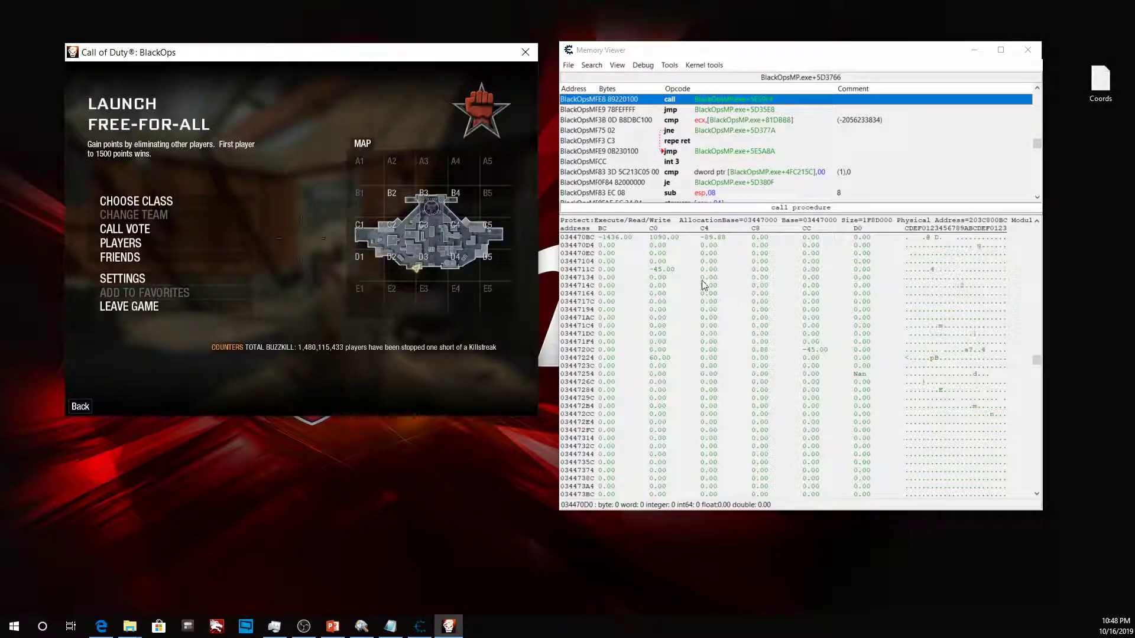
{"action": "right_click", "coordinate": [675, 256]}
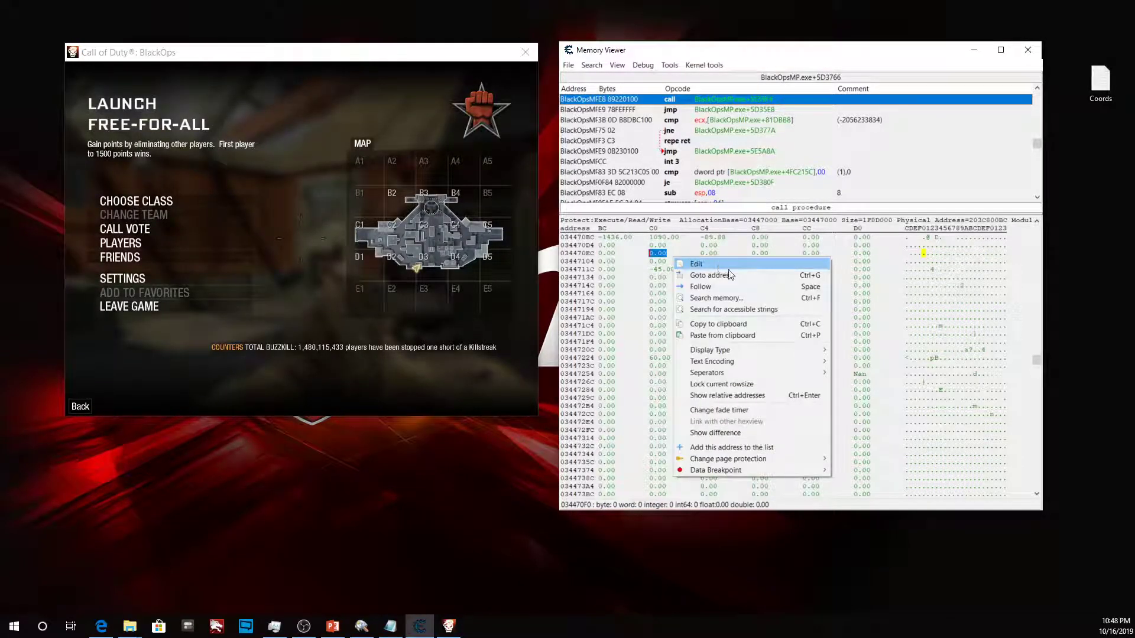
{"action": "mouse_move", "coordinate": [710, 349]}
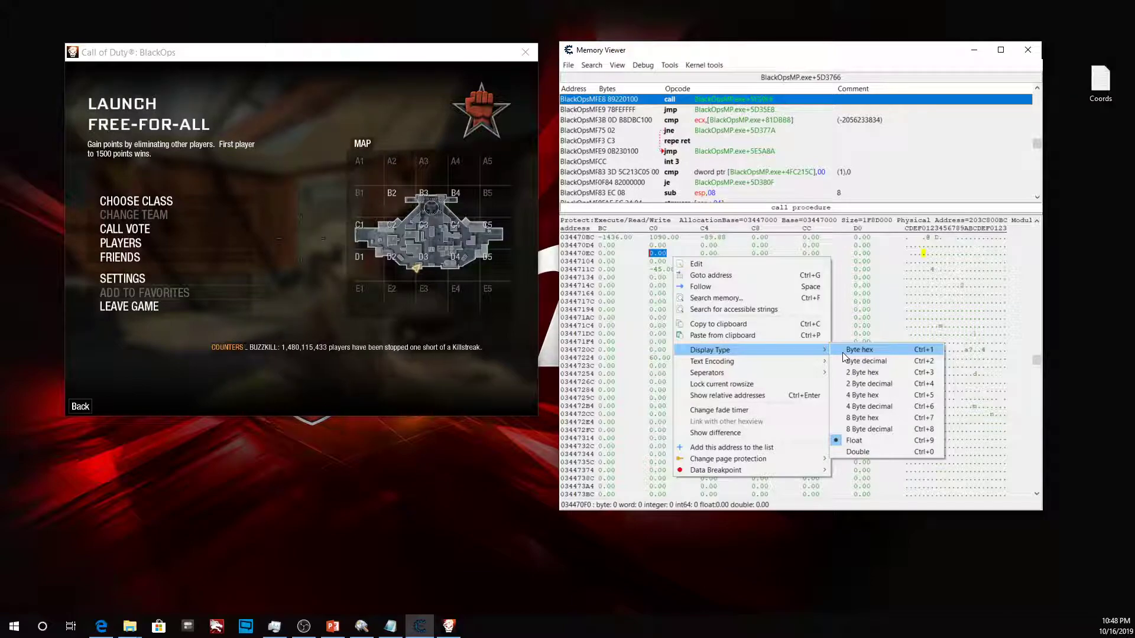
{"action": "left_click", "coordinate": [846, 352]}
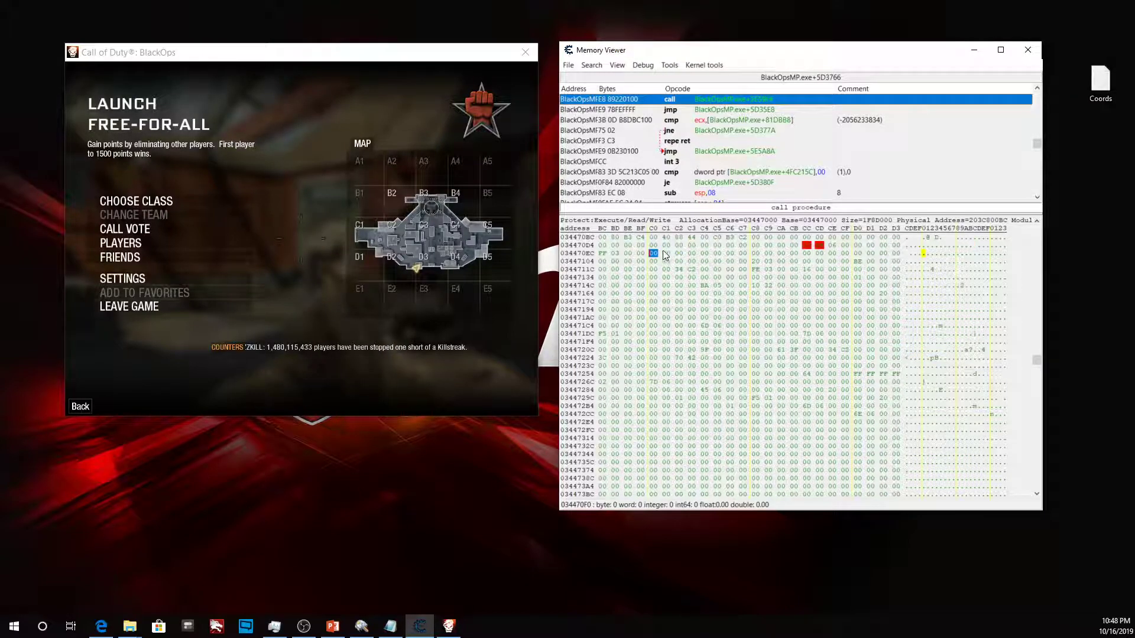
Step: Set the Memory Viewer display type to Float and refocus the game
{"action": "right_click", "coordinate": [681, 247]}
{"action": "mouse_move", "coordinate": [720, 328]}
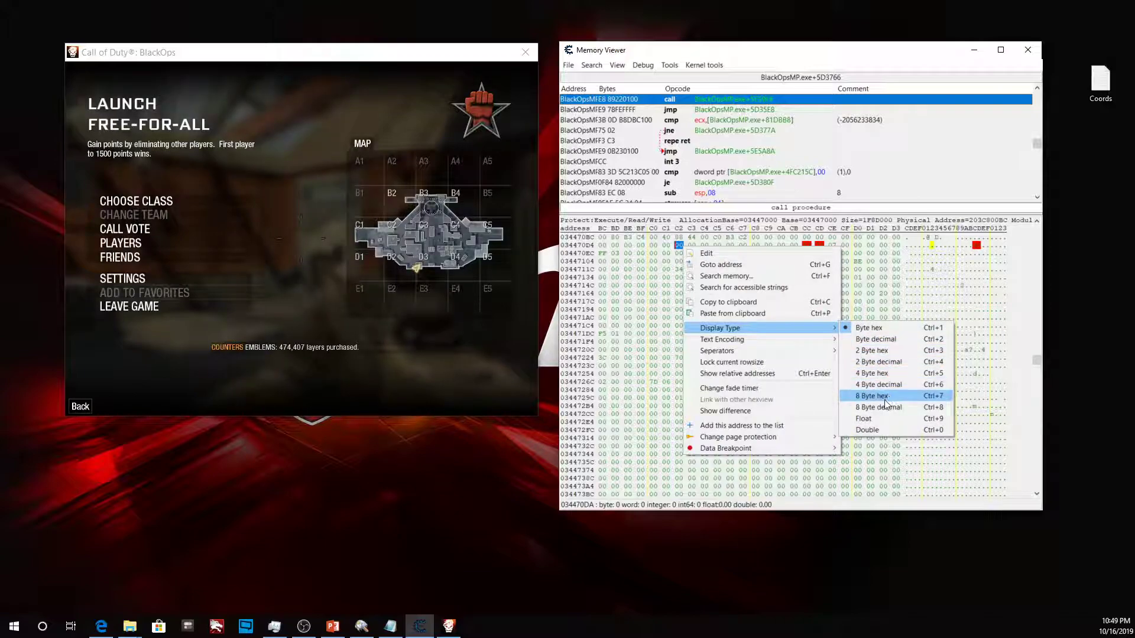
{"action": "left_click", "coordinate": [880, 417]}
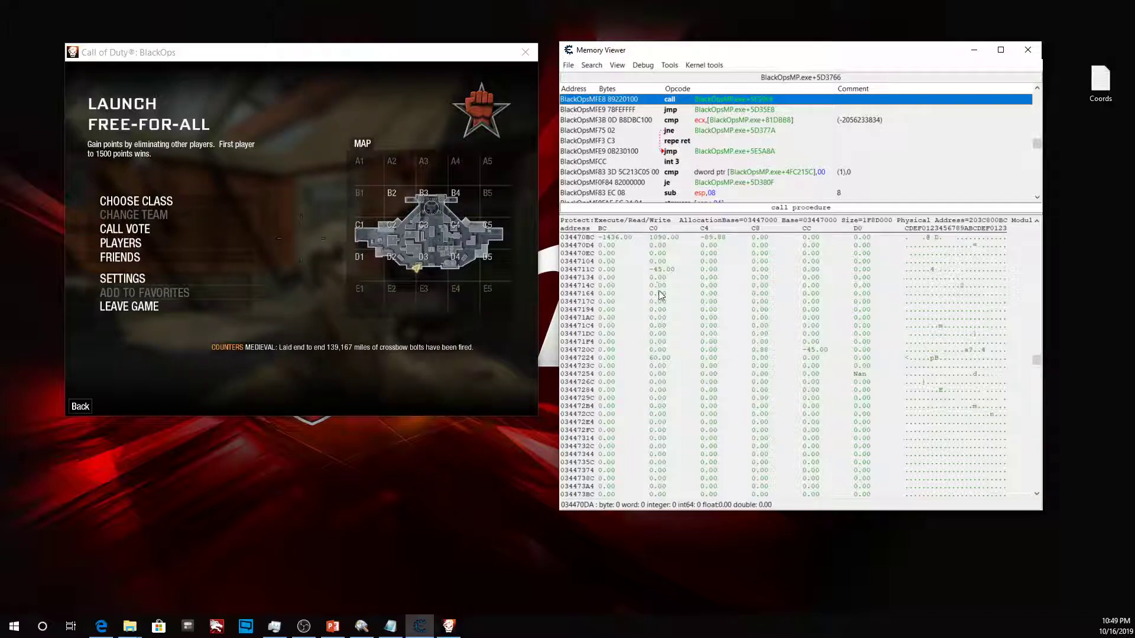
{"action": "left_click", "coordinate": [395, 287]}
Step: Walk forward in-game while watching which Memory Viewer floats change
{"action": "key", "text": "Escape"}
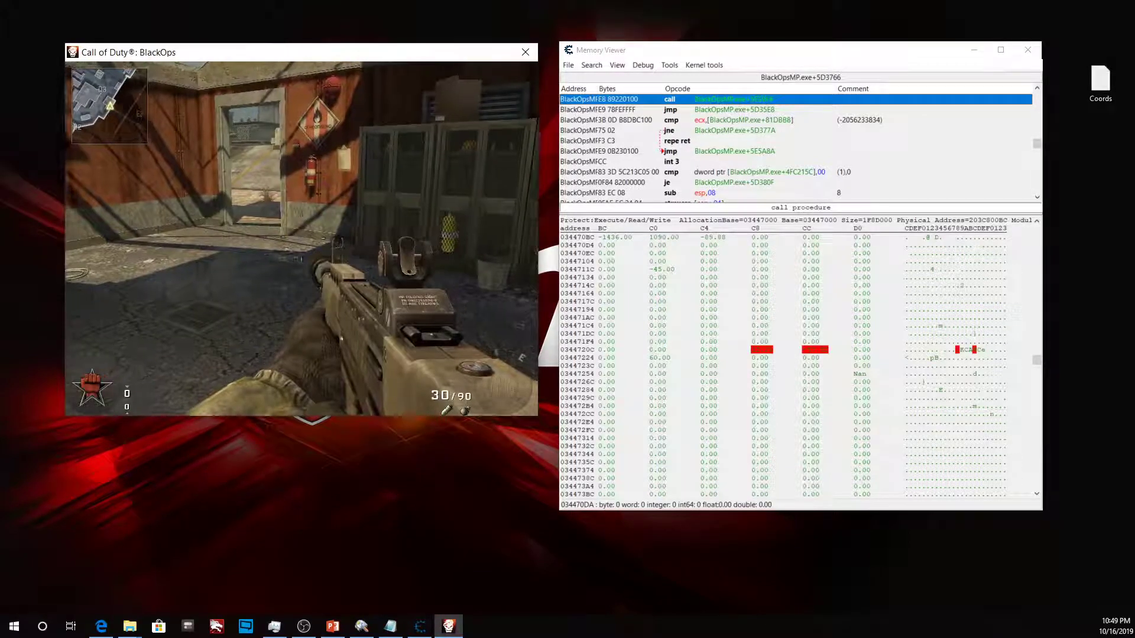
{"action": "key", "text": "w"}
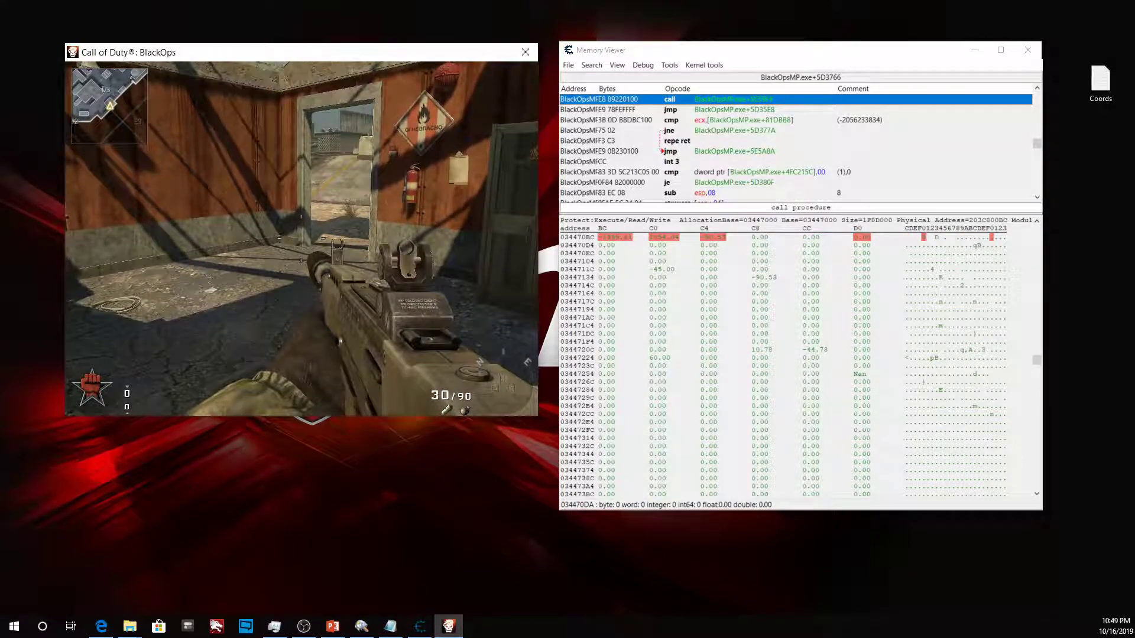
{"action": "key", "text": "Escape"}
{"action": "scroll", "coordinate": [688, 306], "scroll_direction": "up", "scroll_amount": 3}
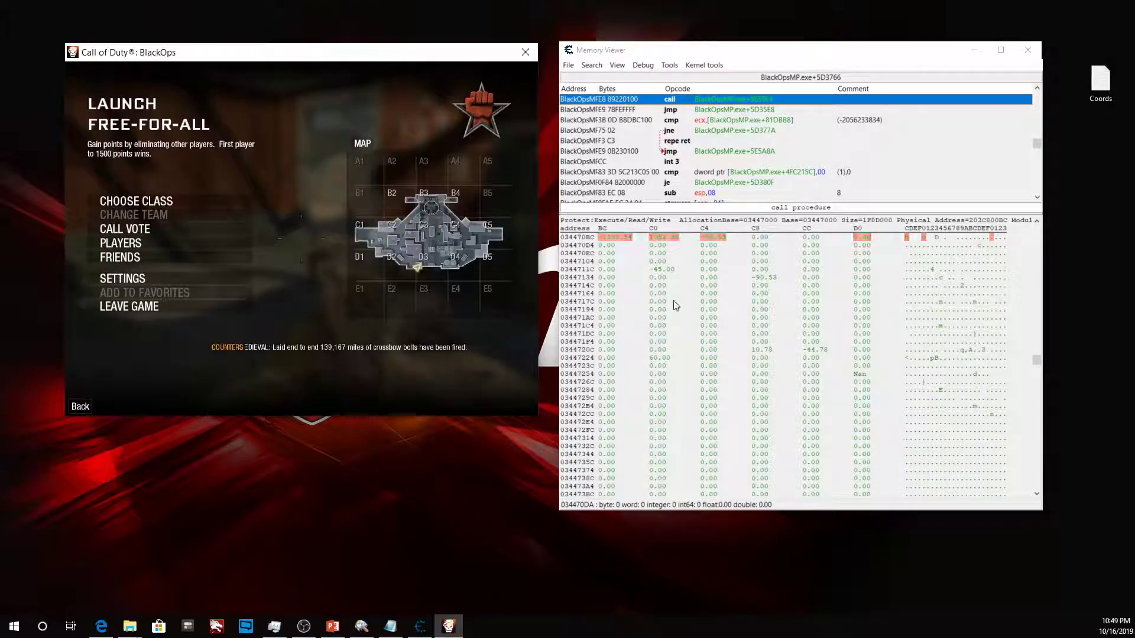
{"action": "key", "text": "Escape"}
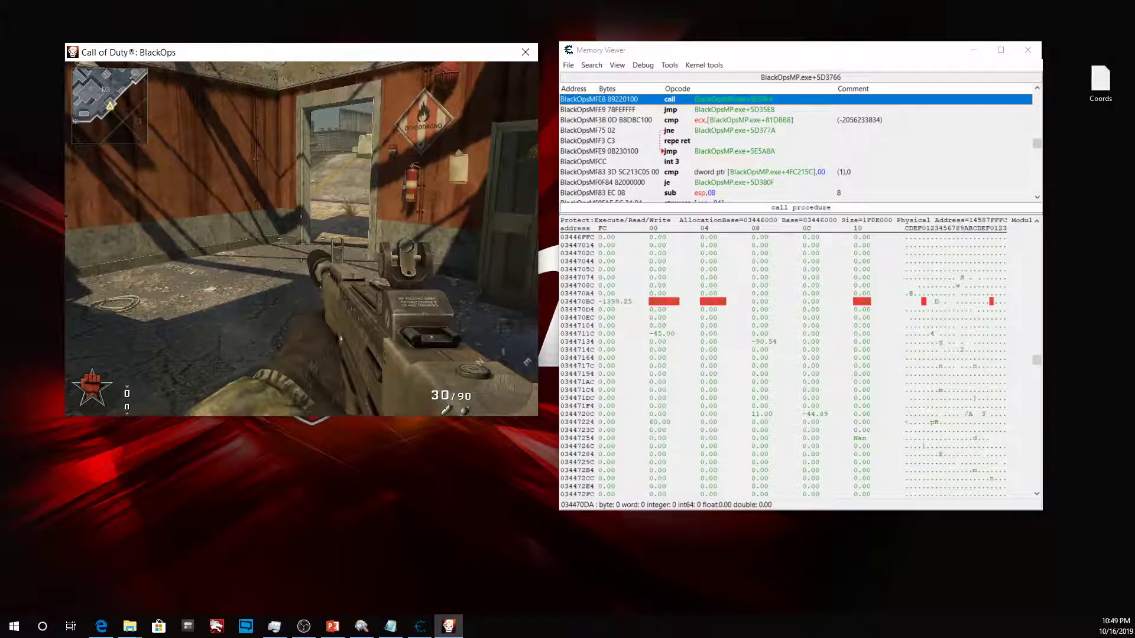
{"action": "key", "text": "Escape"}
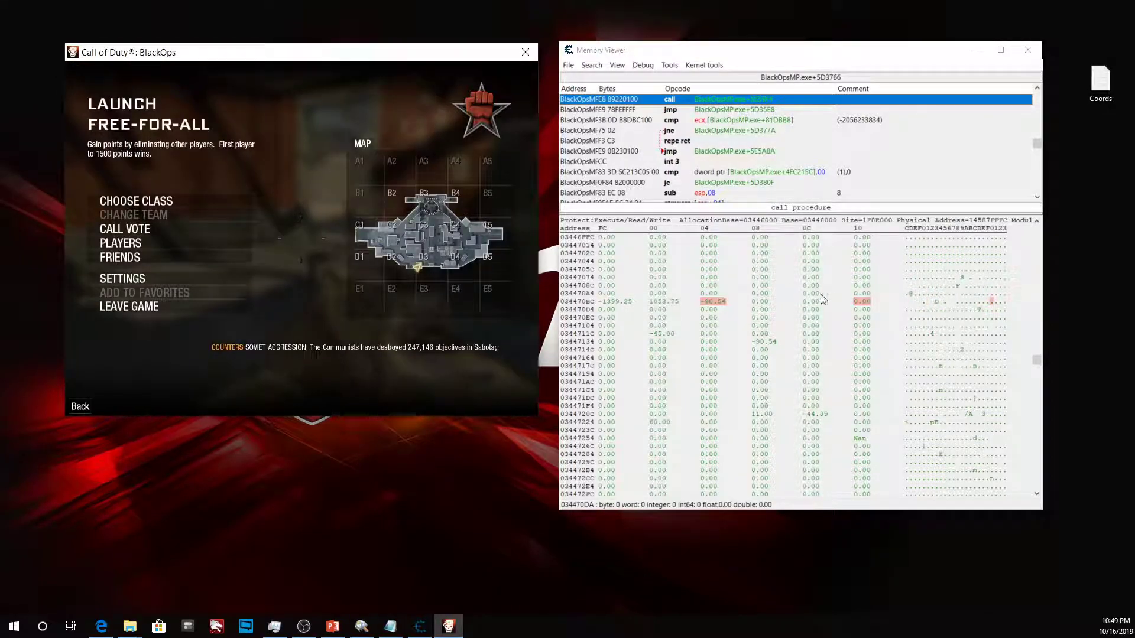
Step: Select the float at 034470D0 and watch it during gameplay
{"action": "left_click", "coordinate": [872, 307]}
{"action": "left_click", "coordinate": [293, 51]}
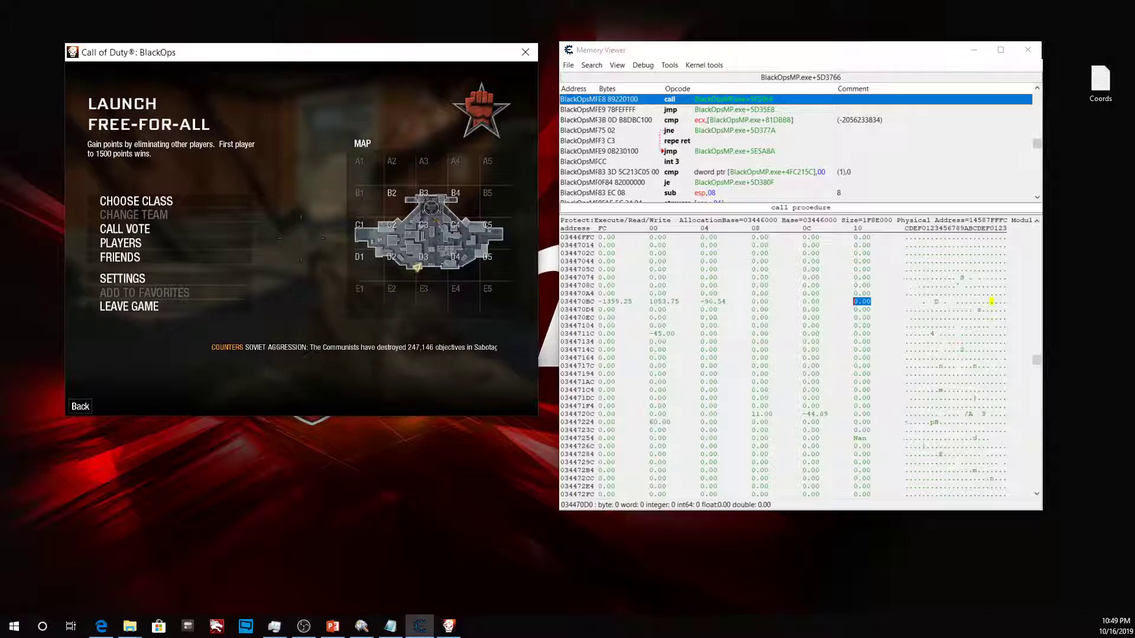
{"action": "key", "text": "Escape"}
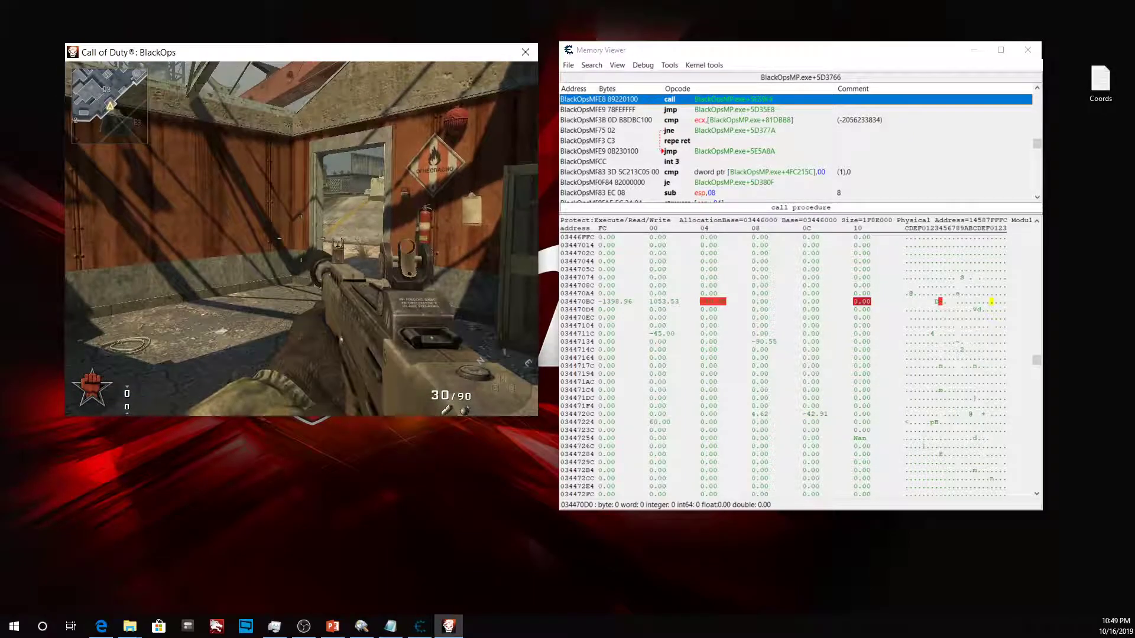
{"action": "key", "text": "Escape"}
Step: Add address 034470D0 to the address table and minimize the Memory Viewer
{"action": "left_click", "coordinate": [866, 307]}
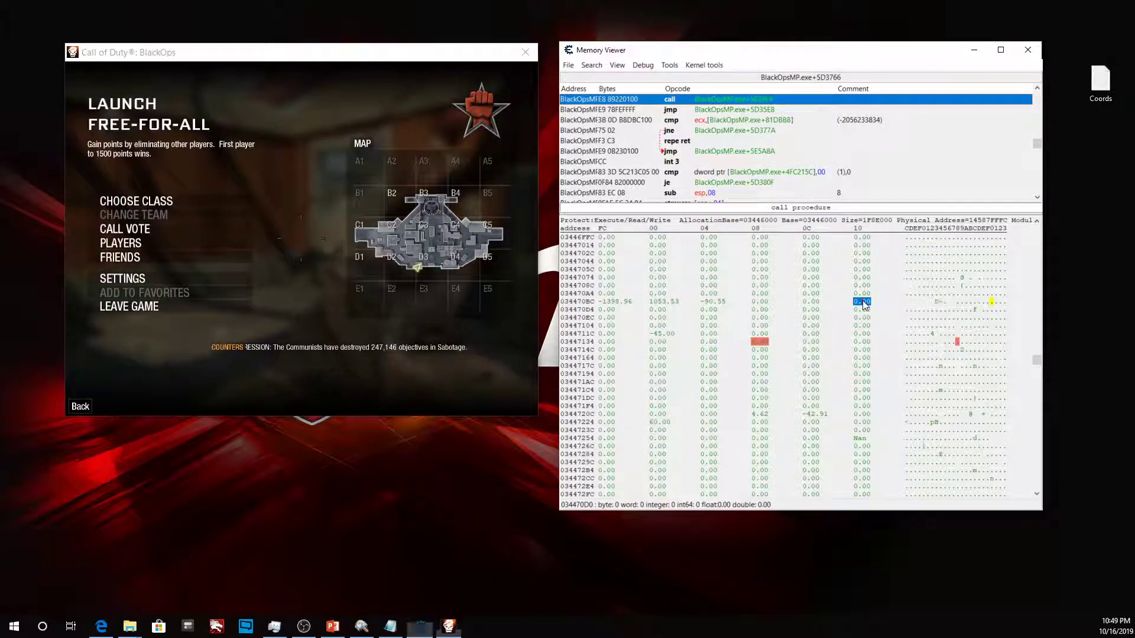
{"action": "right_click", "coordinate": [865, 307]}
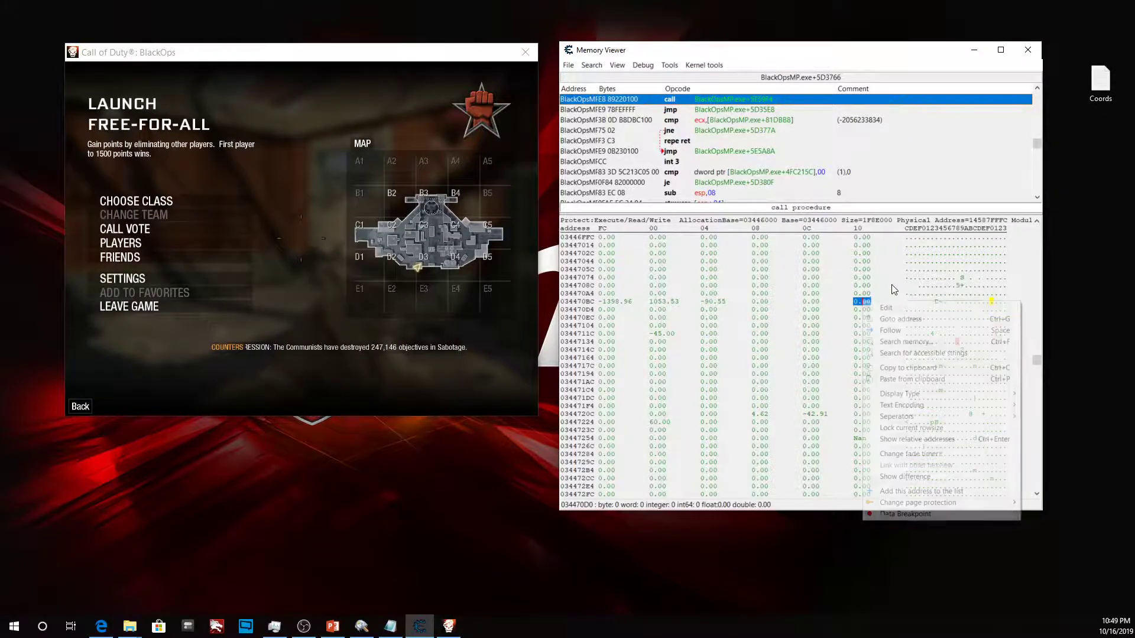
{"action": "left_click", "coordinate": [920, 490]}
{"action": "left_click", "coordinate": [547, 366]}
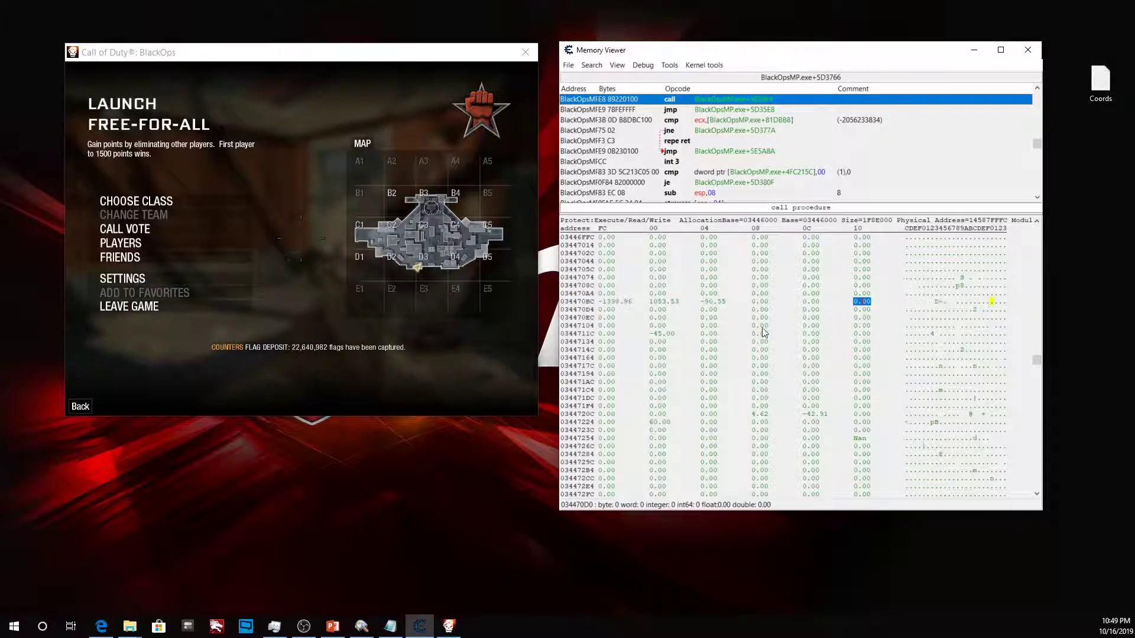
{"action": "left_click", "coordinate": [974, 51]}
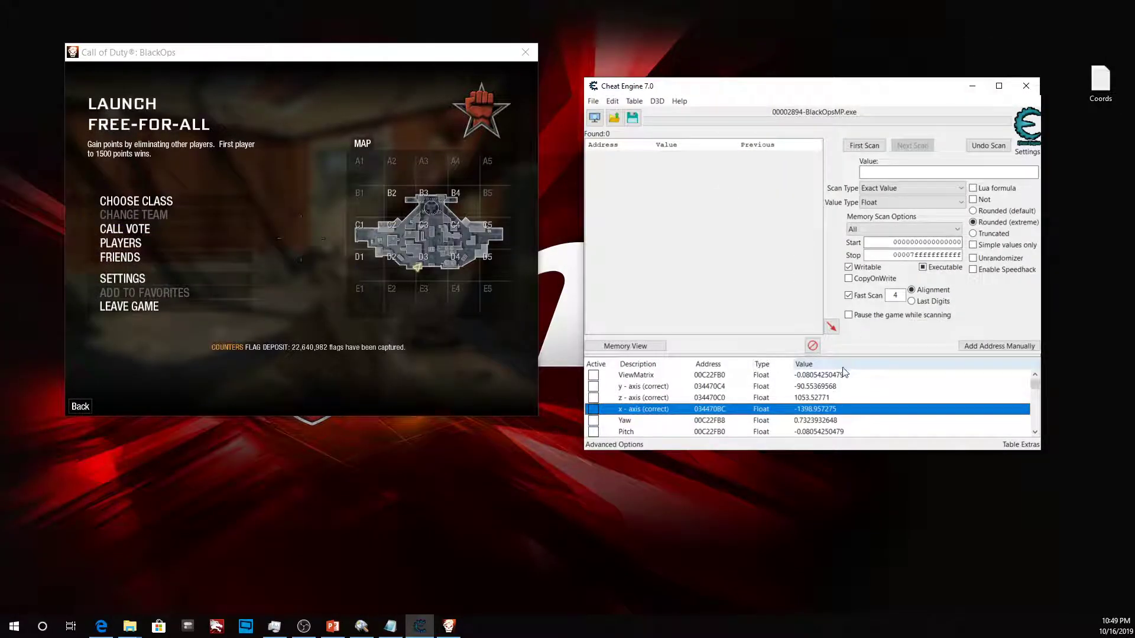
{"action": "scroll", "coordinate": [815, 407], "scroll_direction": "up", "scroll_amount": 2}
{"action": "scroll", "coordinate": [816, 406], "scroll_direction": "down", "scroll_amount": 1}
{"action": "scroll", "coordinate": [812, 401], "scroll_direction": "down", "scroll_amount": 2}
{"action": "scroll", "coordinate": [811, 401], "scroll_direction": "down", "scroll_amount": 1}
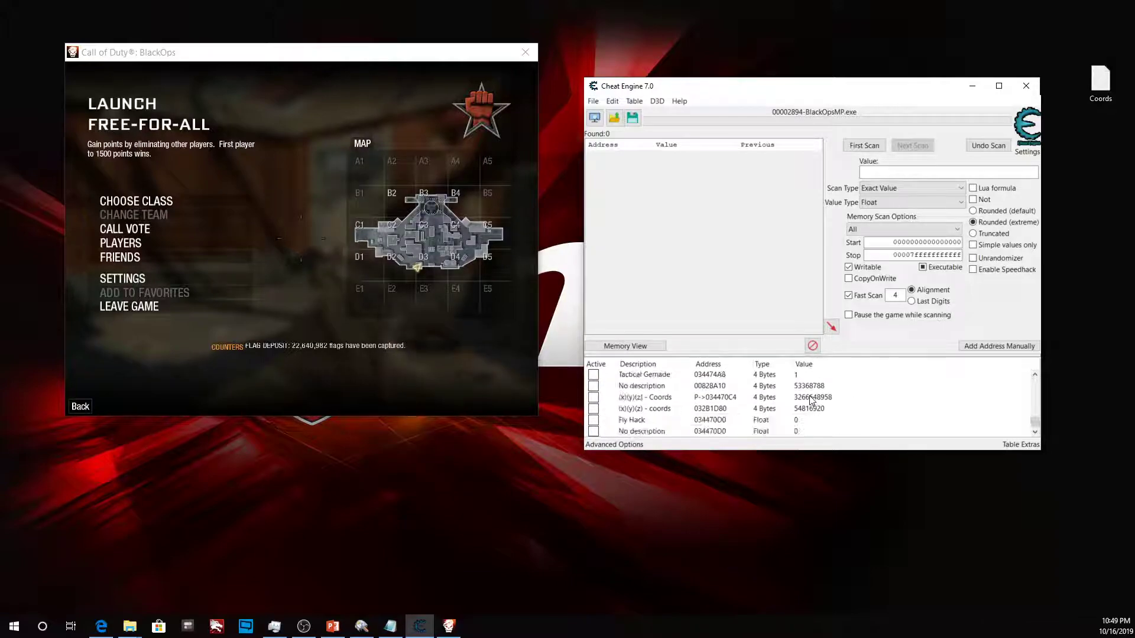
Step: Delete the old Fly Hack record from the address table
{"action": "left_click", "coordinate": [658, 421]}
{"action": "right_click", "coordinate": [658, 420]}
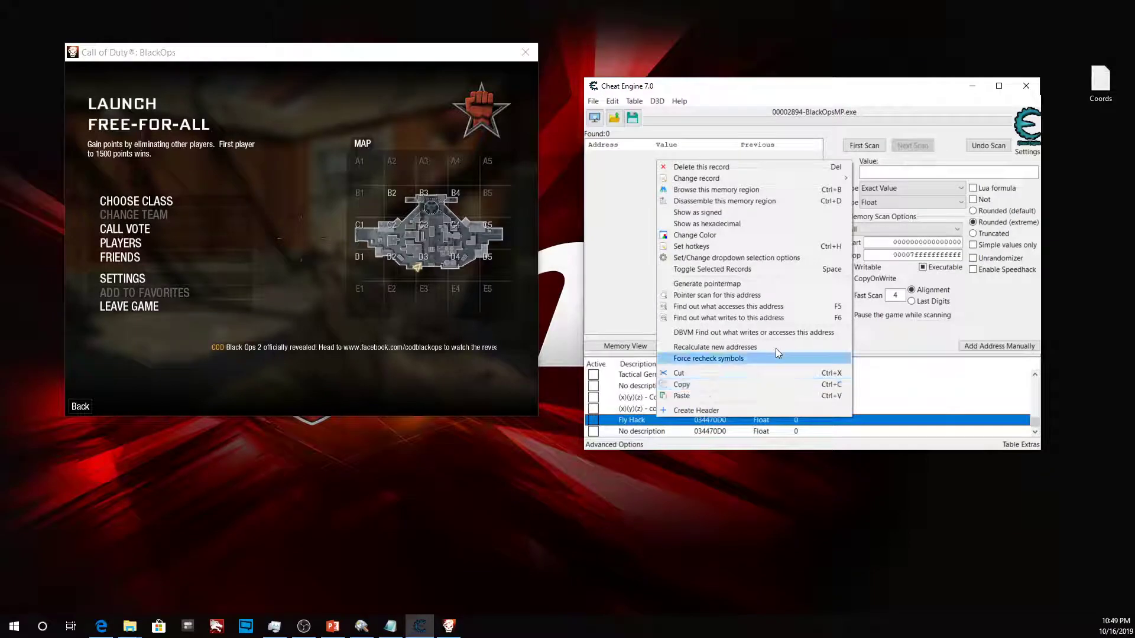
{"action": "left_click", "coordinate": [727, 168]}
{"action": "left_click", "coordinate": [601, 316]}
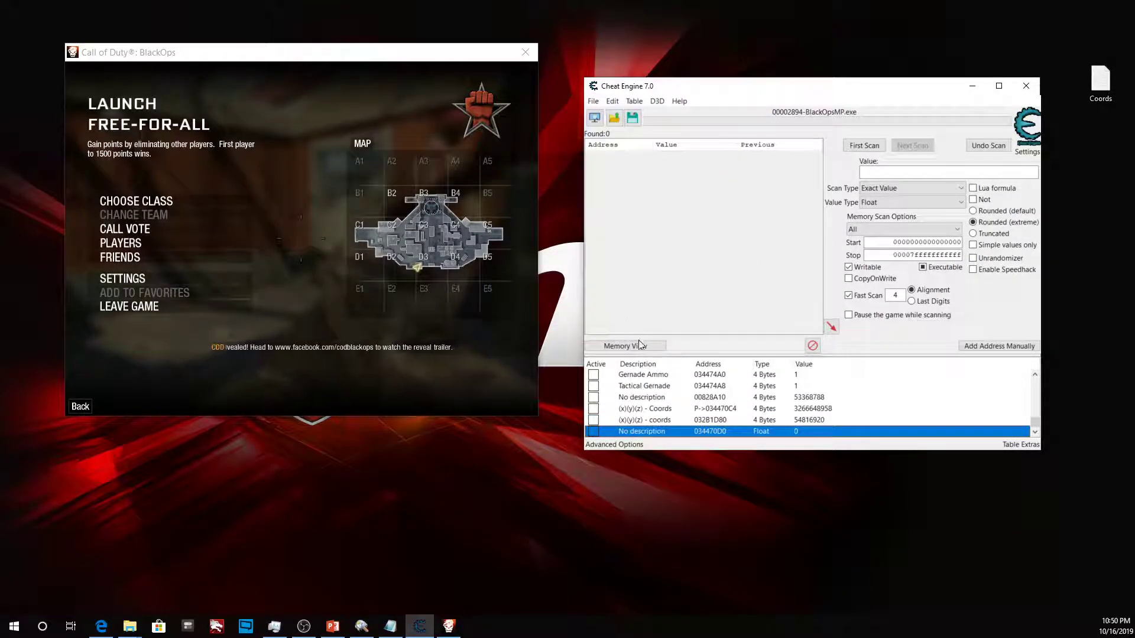
Step: Set the new 034470D0 entry's value to 100 and resume the game
{"action": "double_click", "coordinate": [652, 435]}
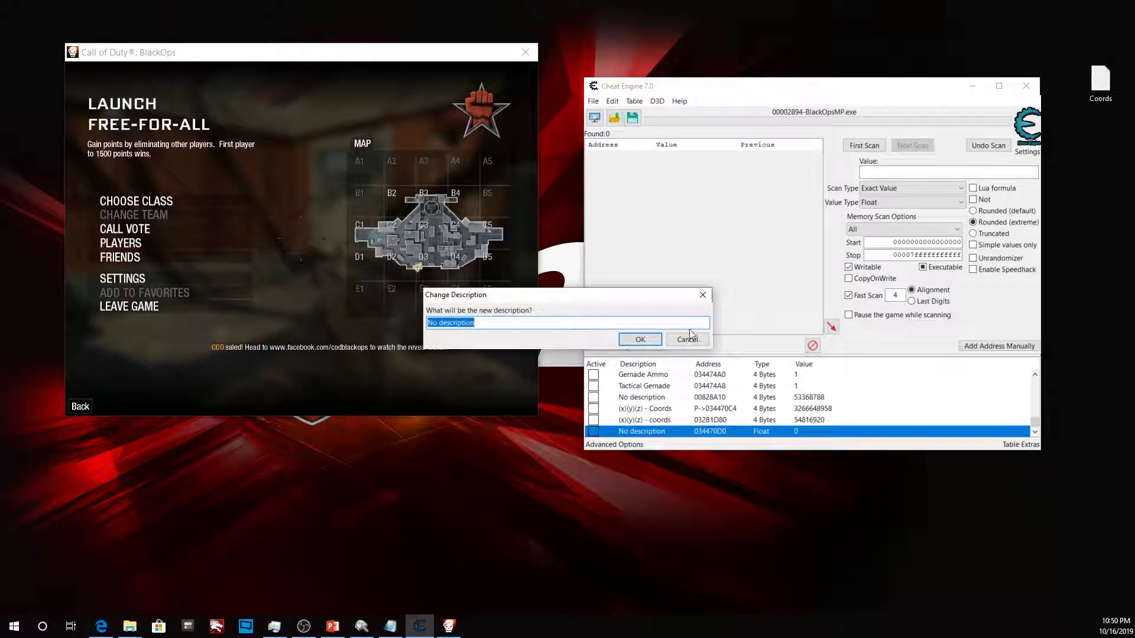
{"action": "left_click", "coordinate": [702, 296]}
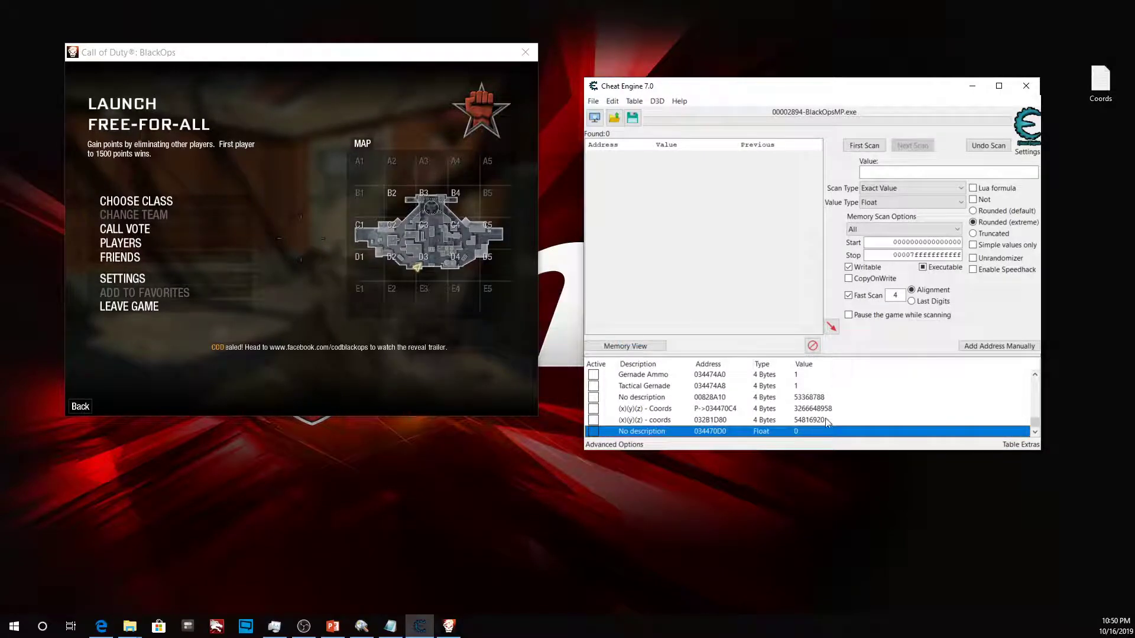
{"action": "double_click", "coordinate": [794, 434]}
{"action": "type", "text": "100"}
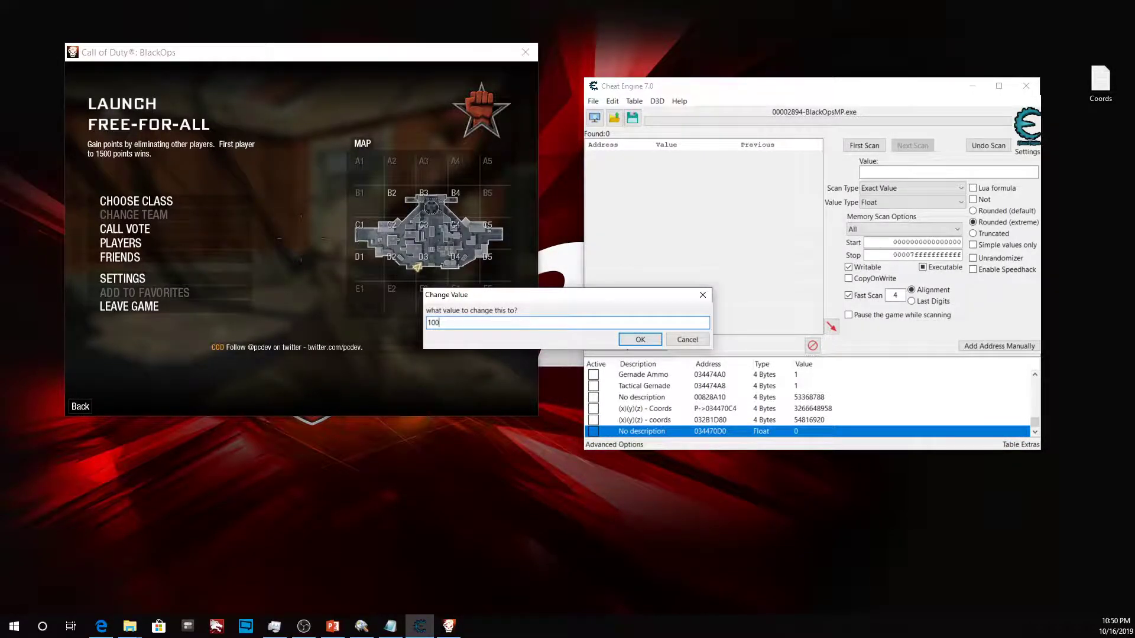
{"action": "key", "text": "Return"}
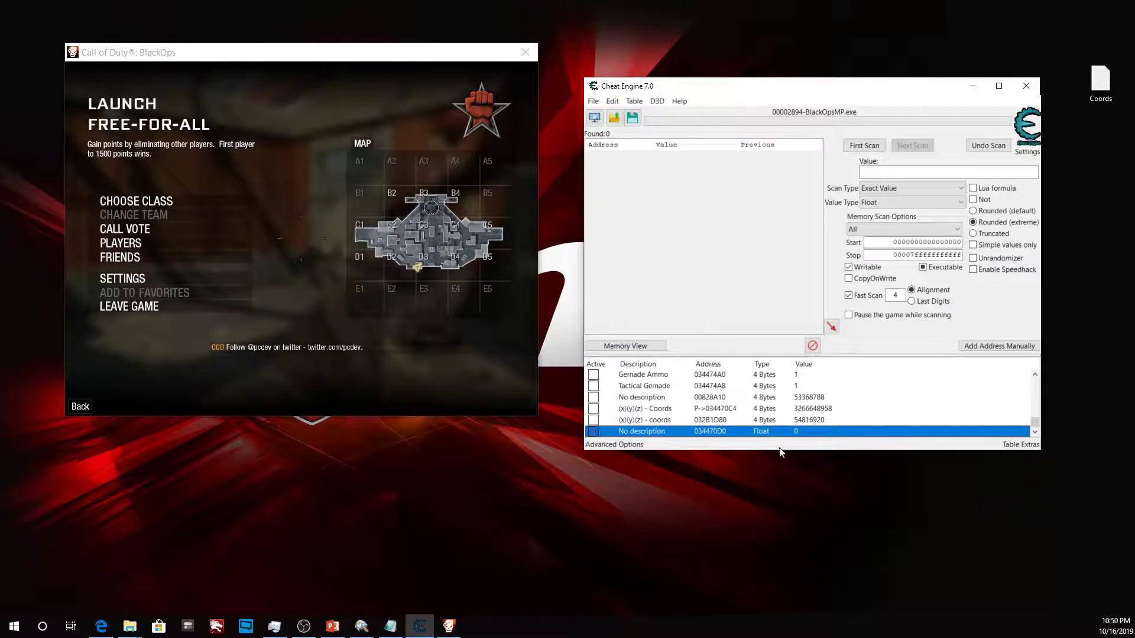
{"action": "double_click", "coordinate": [795, 433]}
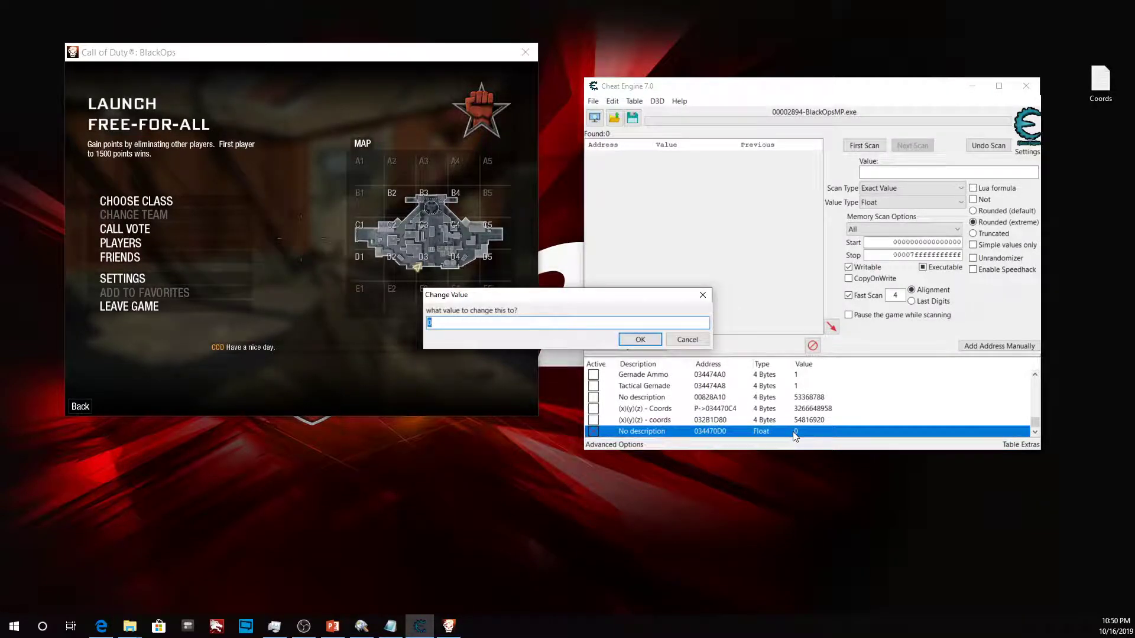
{"action": "type", "text": "100"}
{"action": "left_click", "coordinate": [639, 339]}
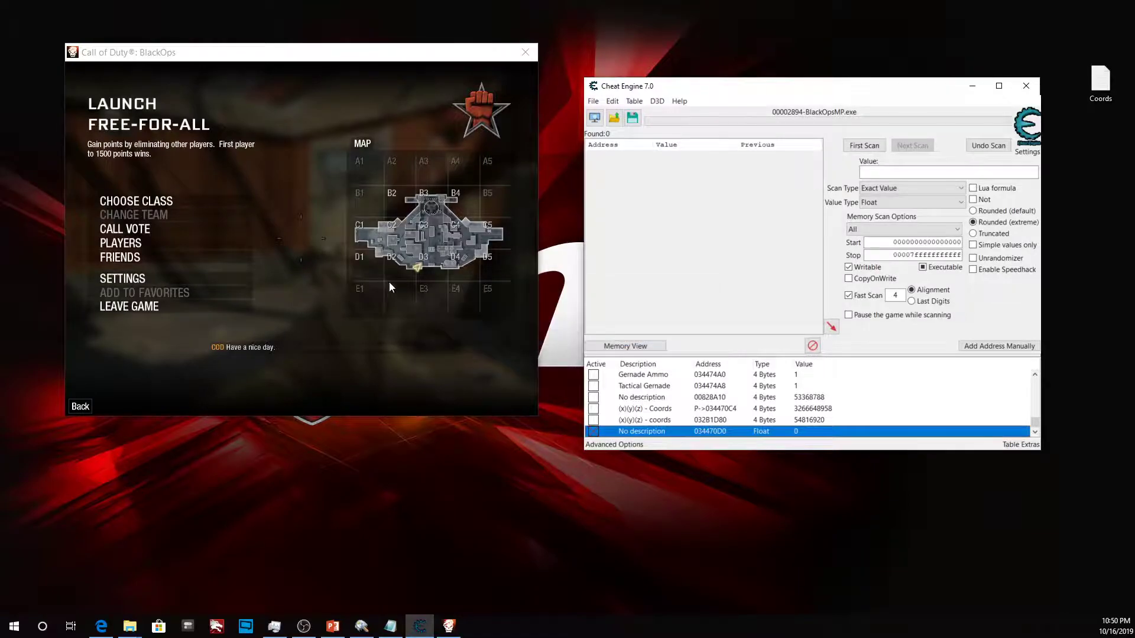
{"action": "left_click", "coordinate": [390, 281]}
{"action": "key", "text": "Escape"}
Step: Walk the player outside in Black Ops to test rising above the rooftops
{"action": "key", "text": "w"}
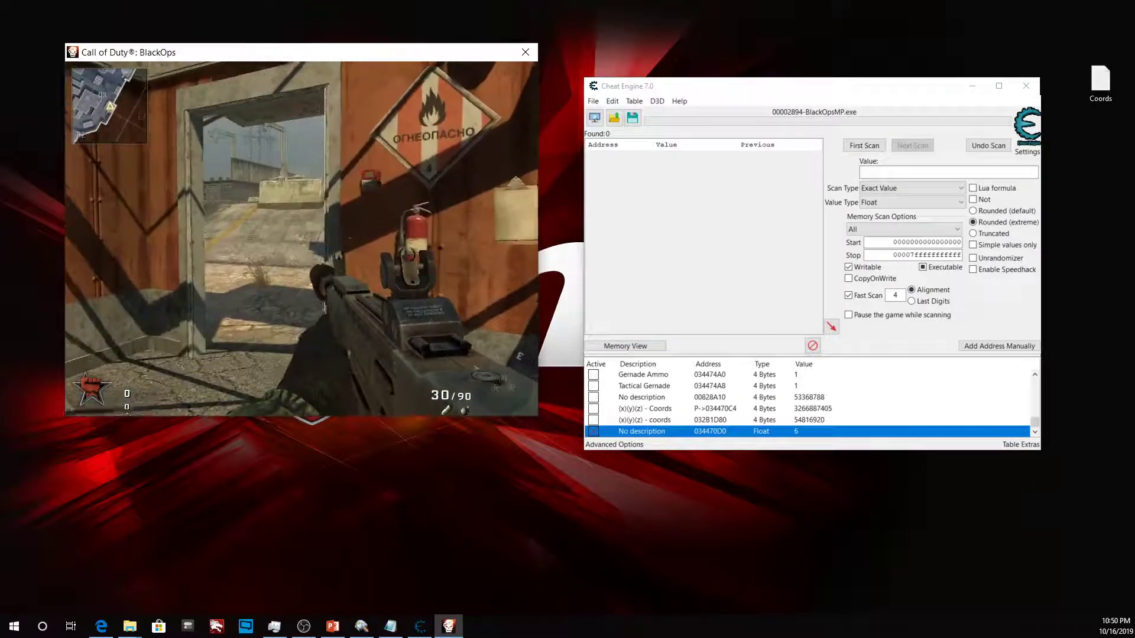